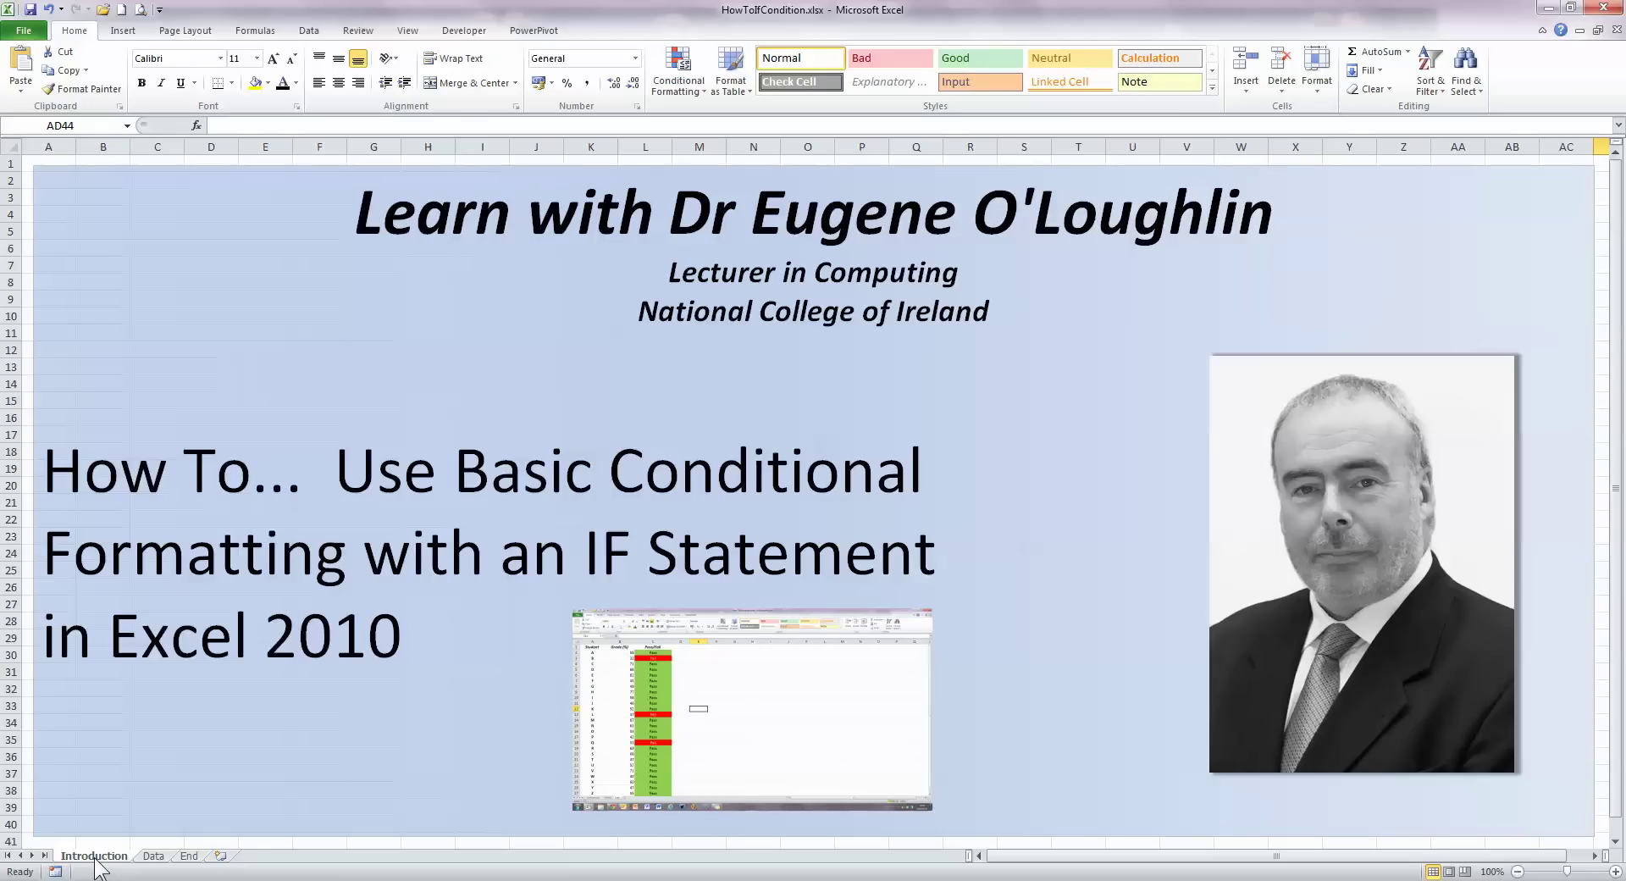
Examine the Pass/Fail formulas in C2 and C3 on the End sheet
click(189, 856)
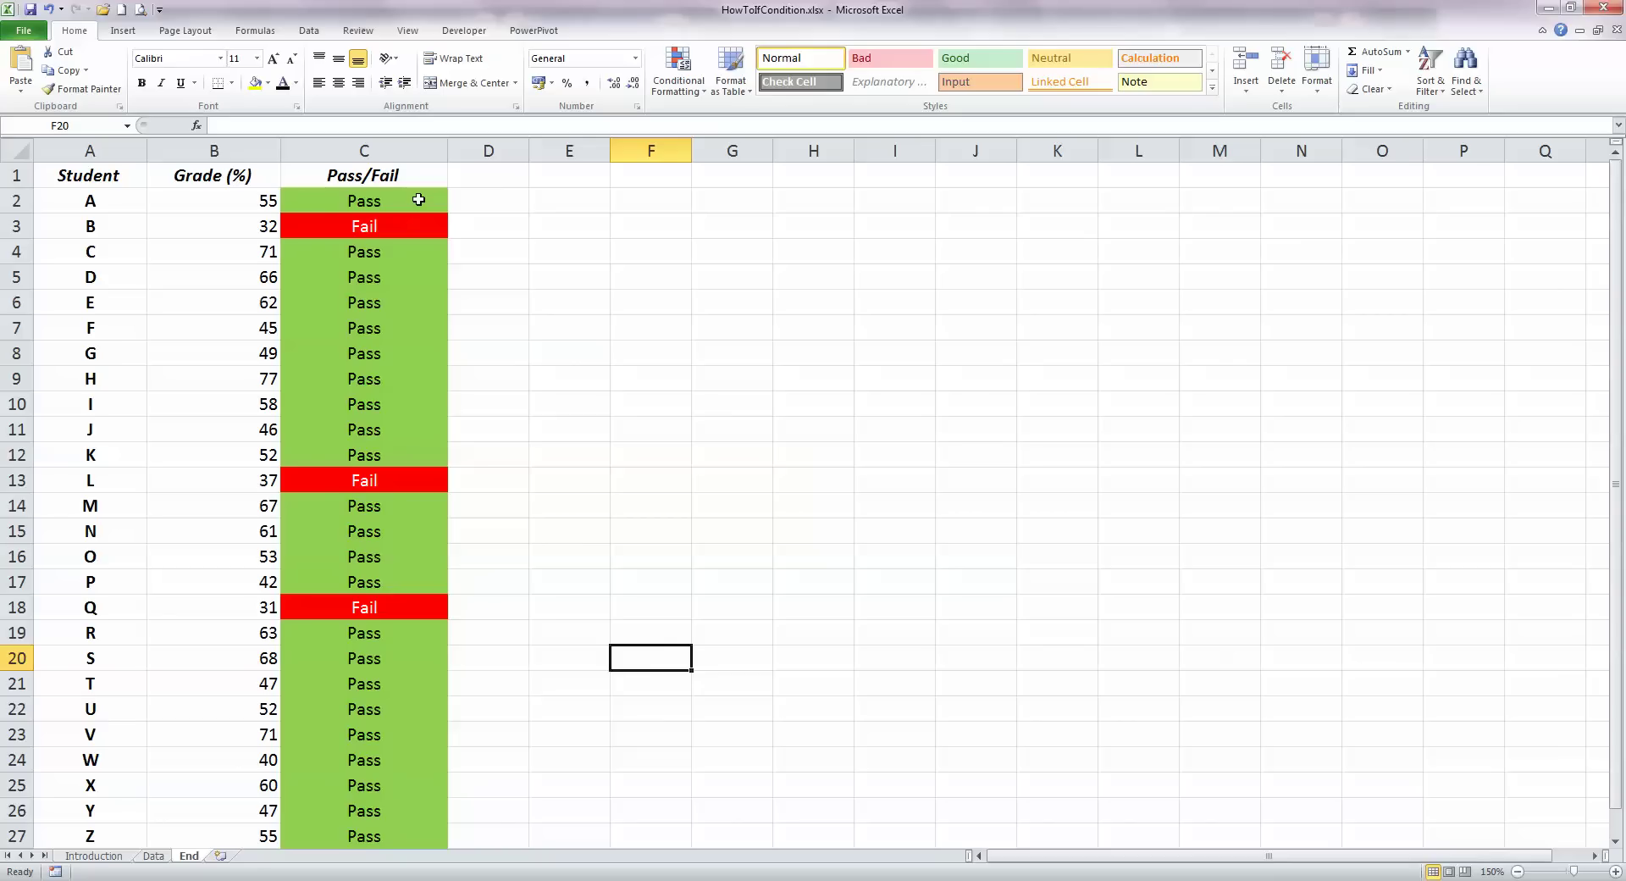
click(419, 200)
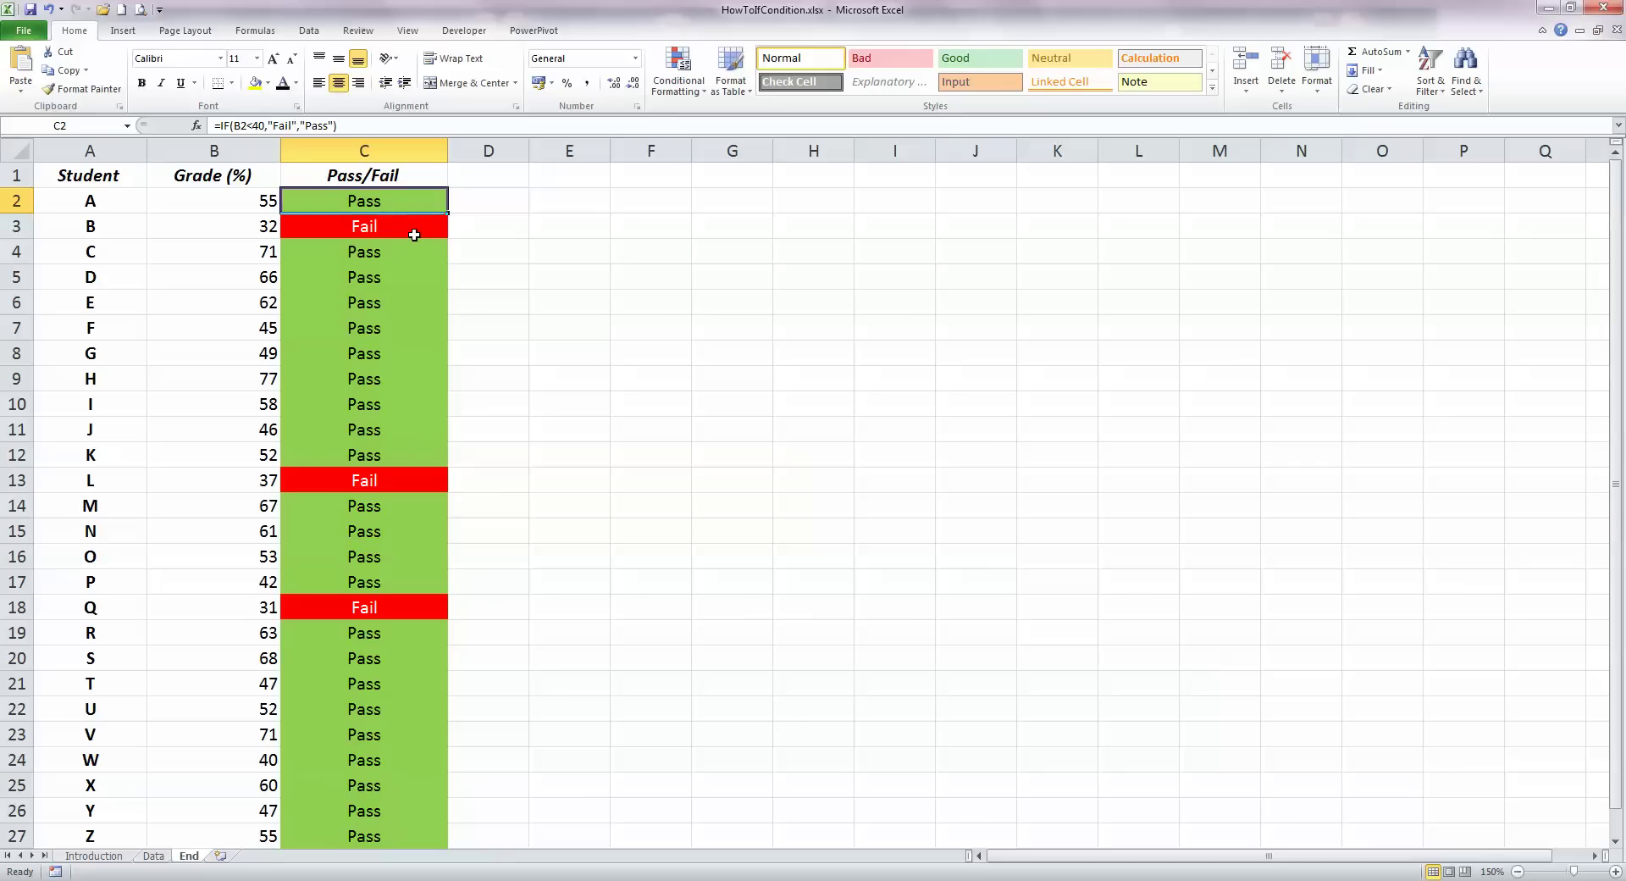
click(417, 231)
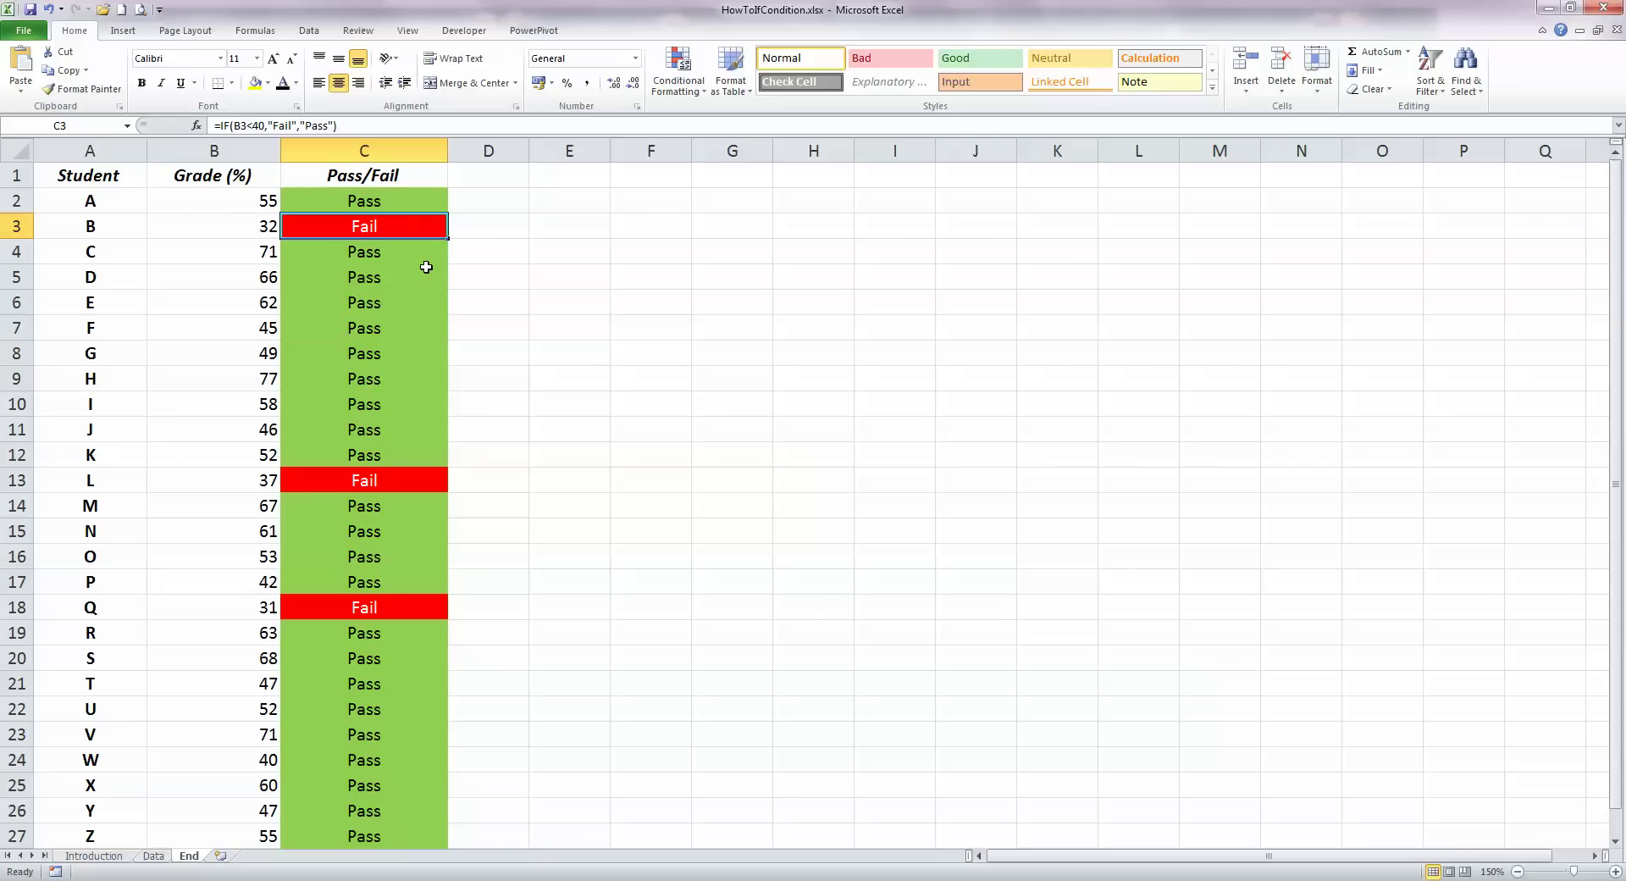
click(702, 369)
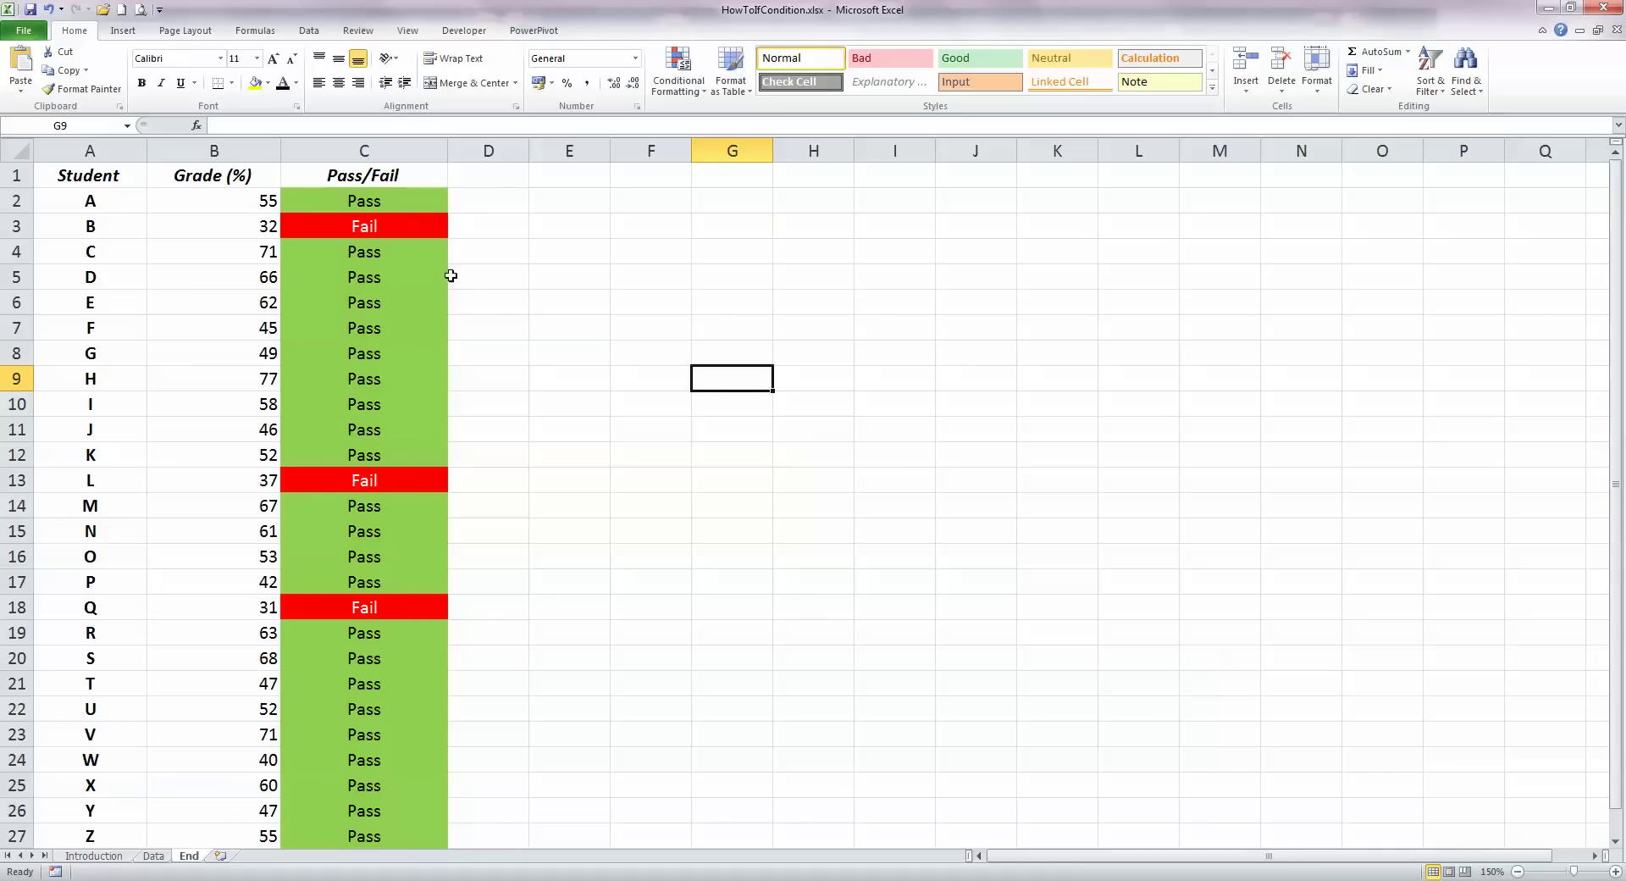
On the Data sheet, enter the formula =IF(B2<40,"Fail","Pass") in cell C2
click(156, 857)
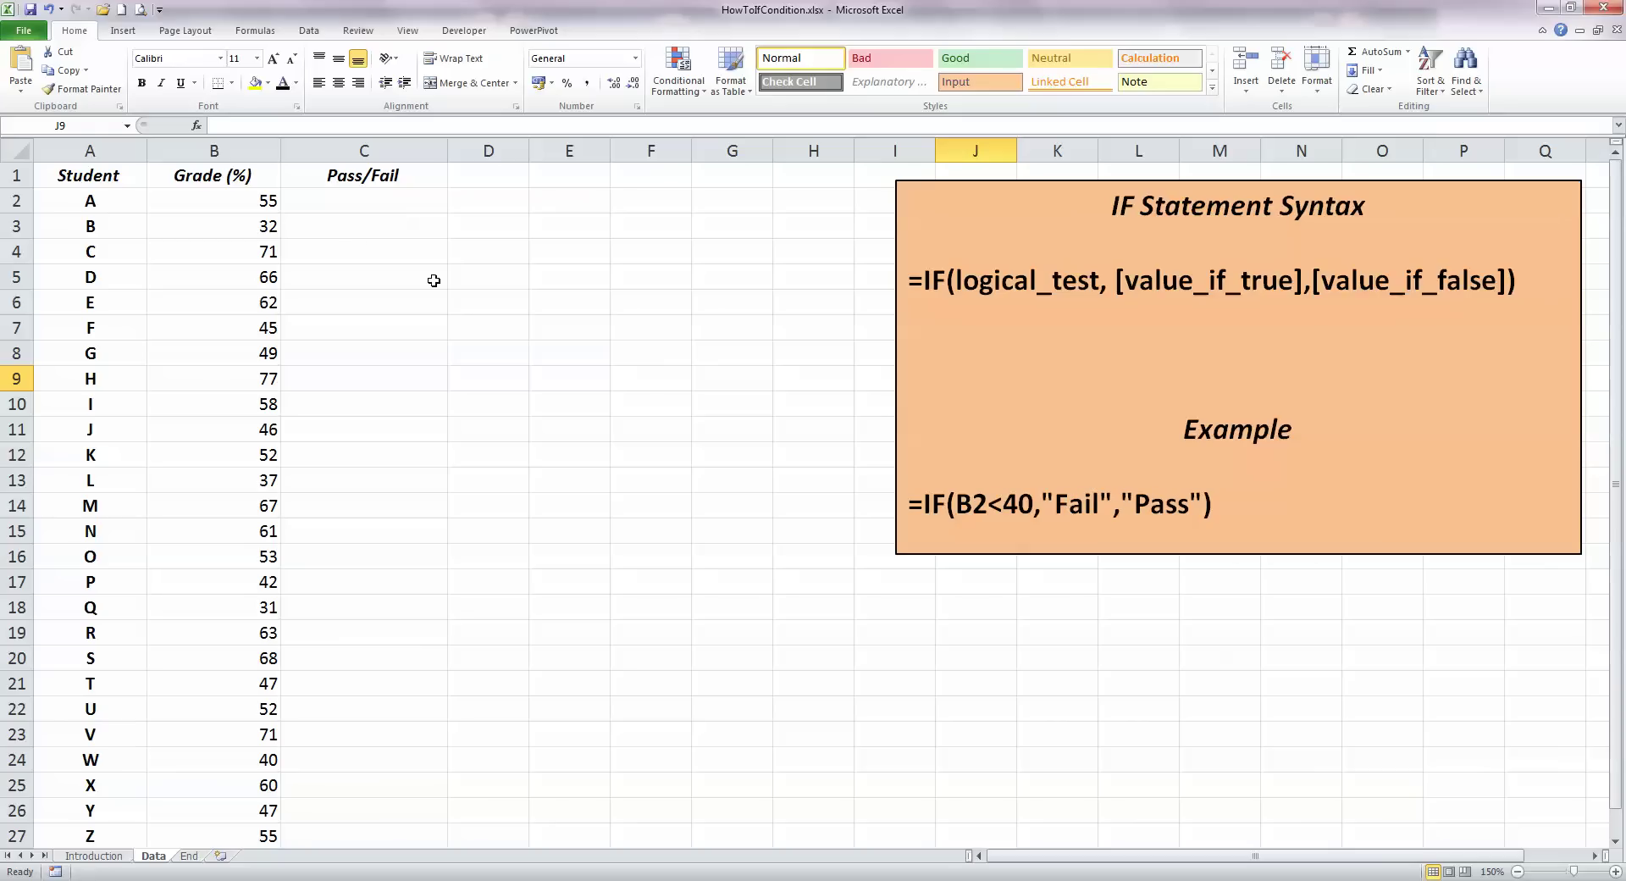
click(390, 202)
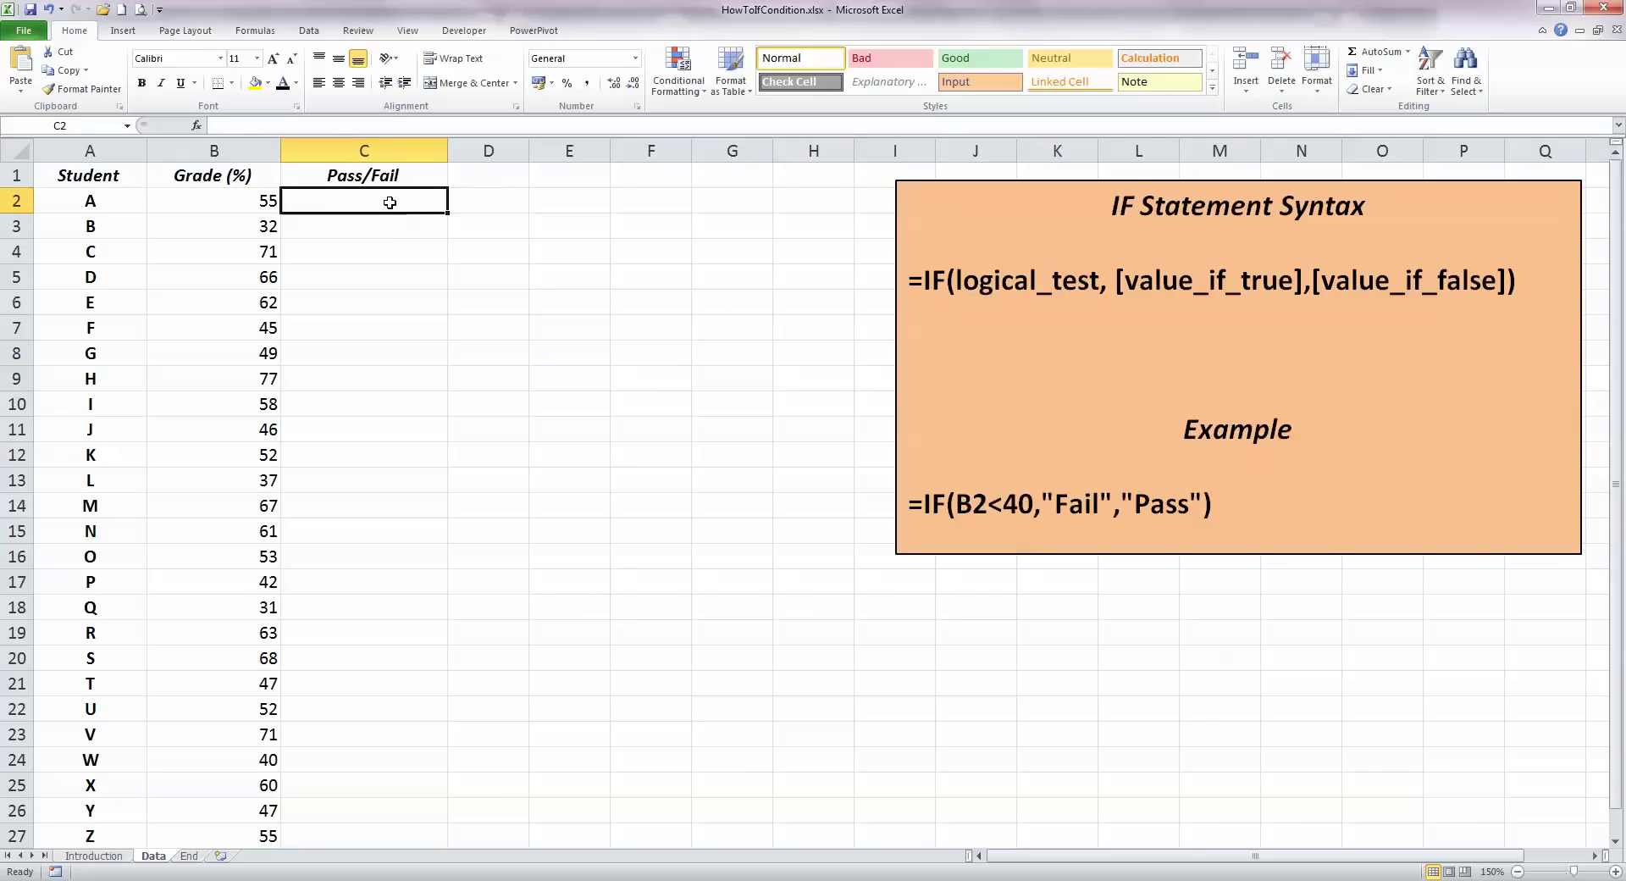
text(=if)
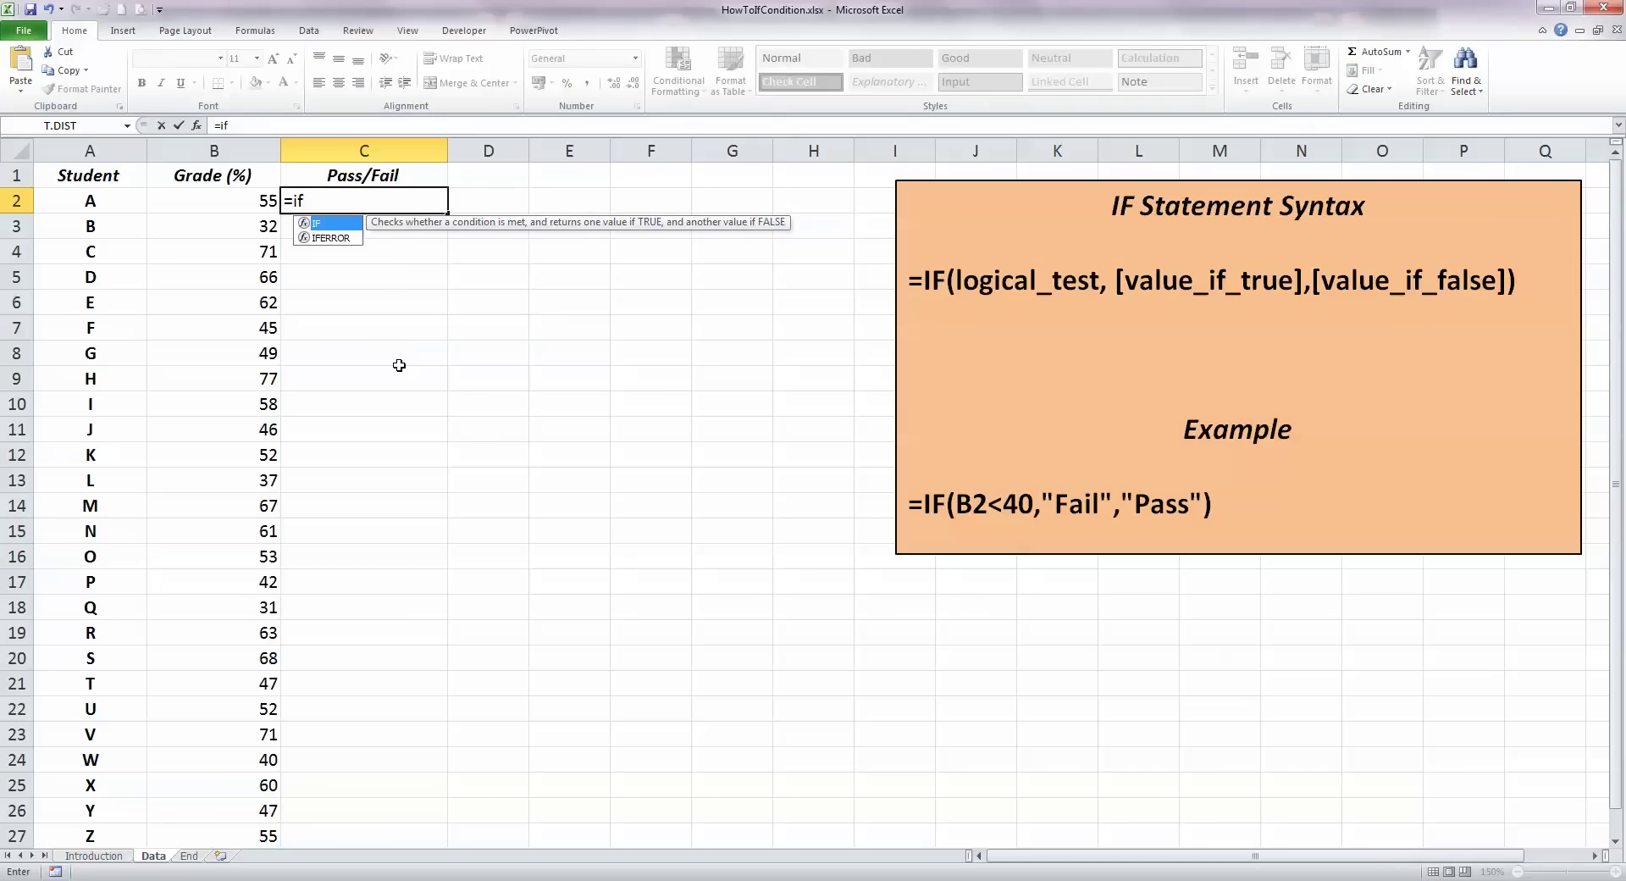
text(()
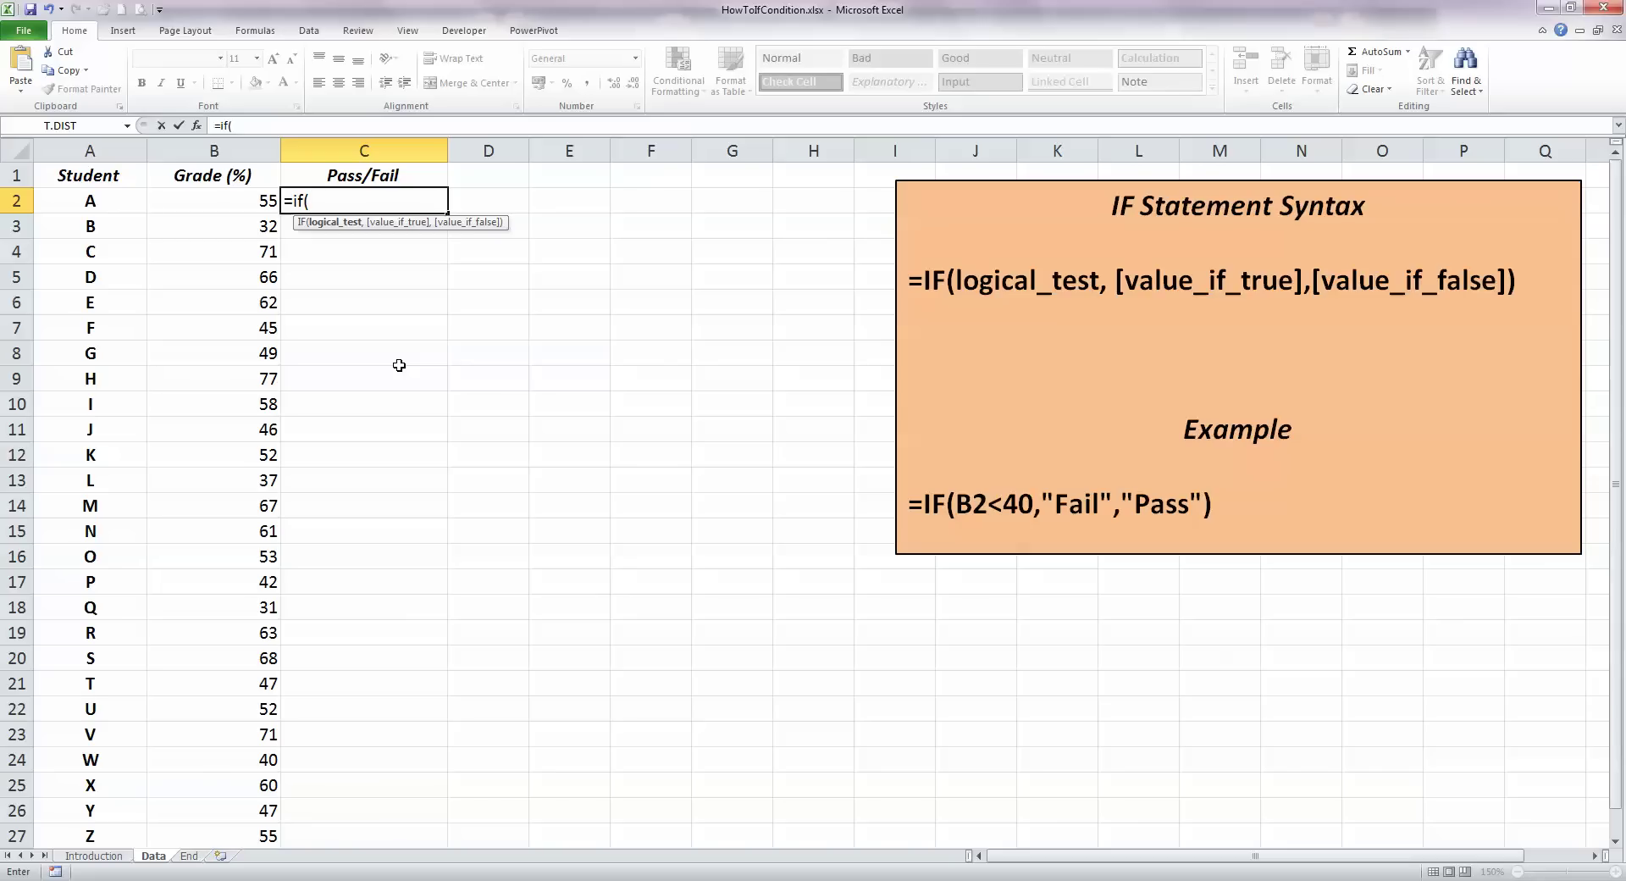
click(249, 203)
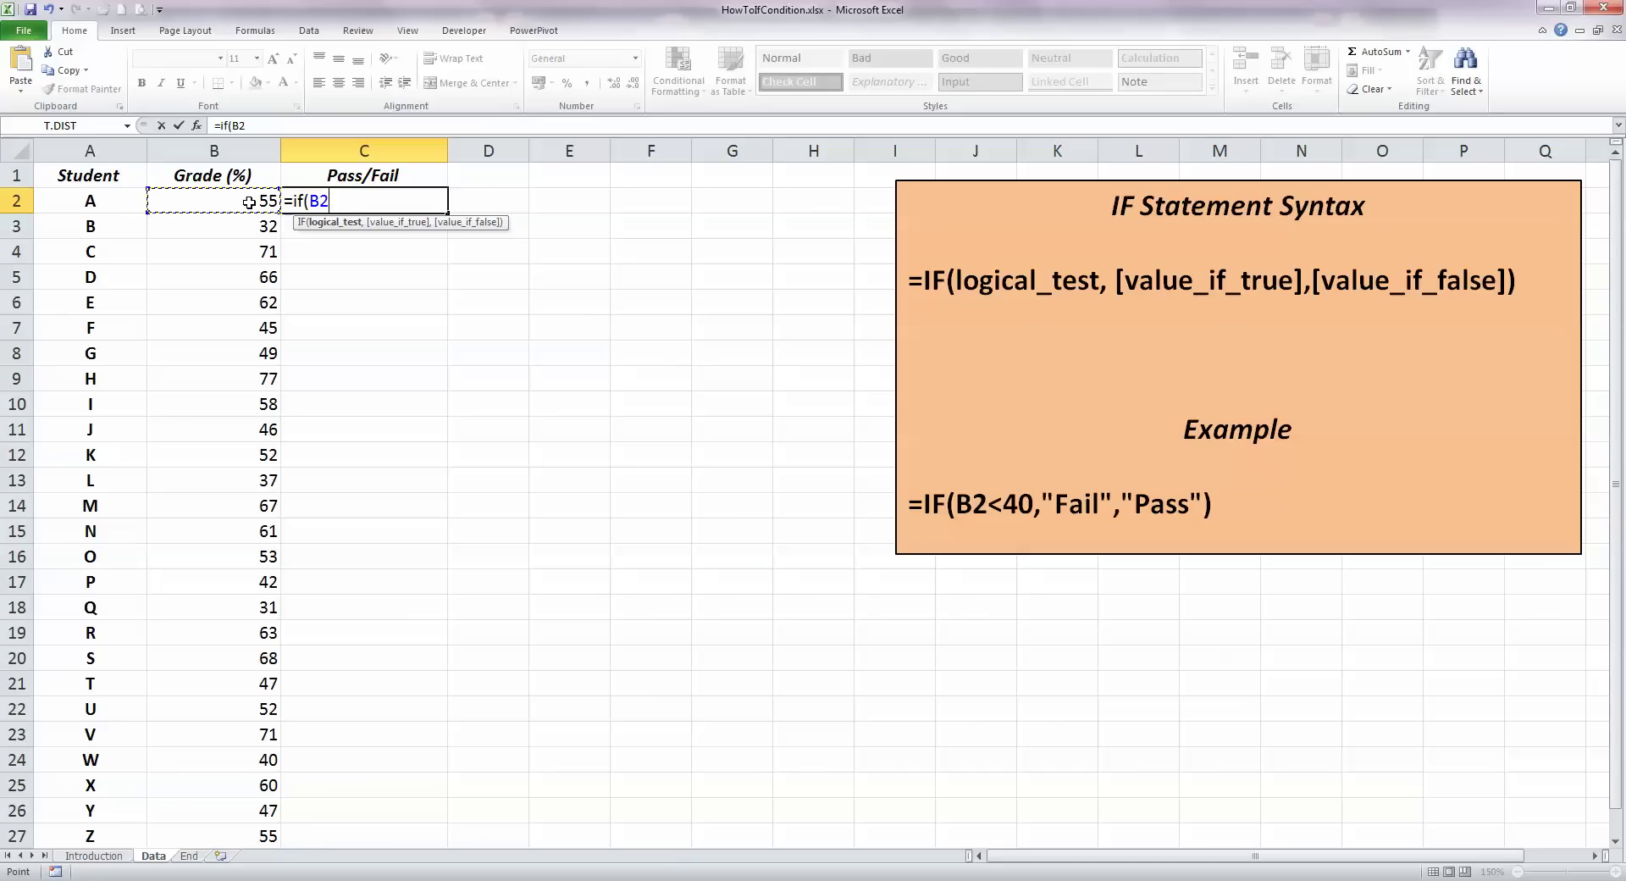
text(<40,)
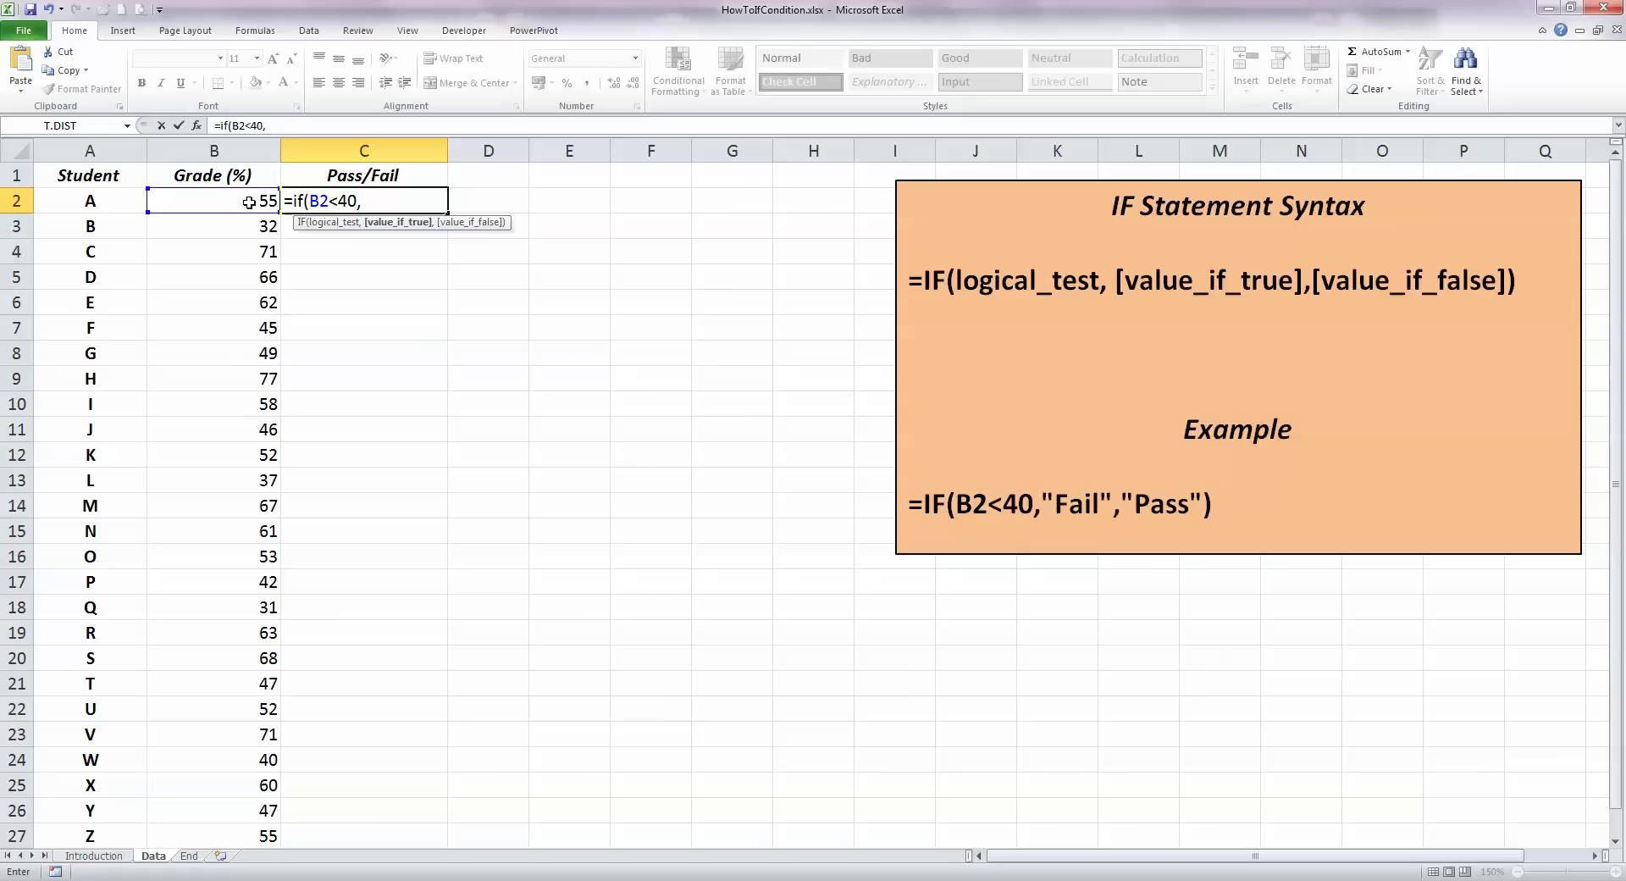
text("Fail",)
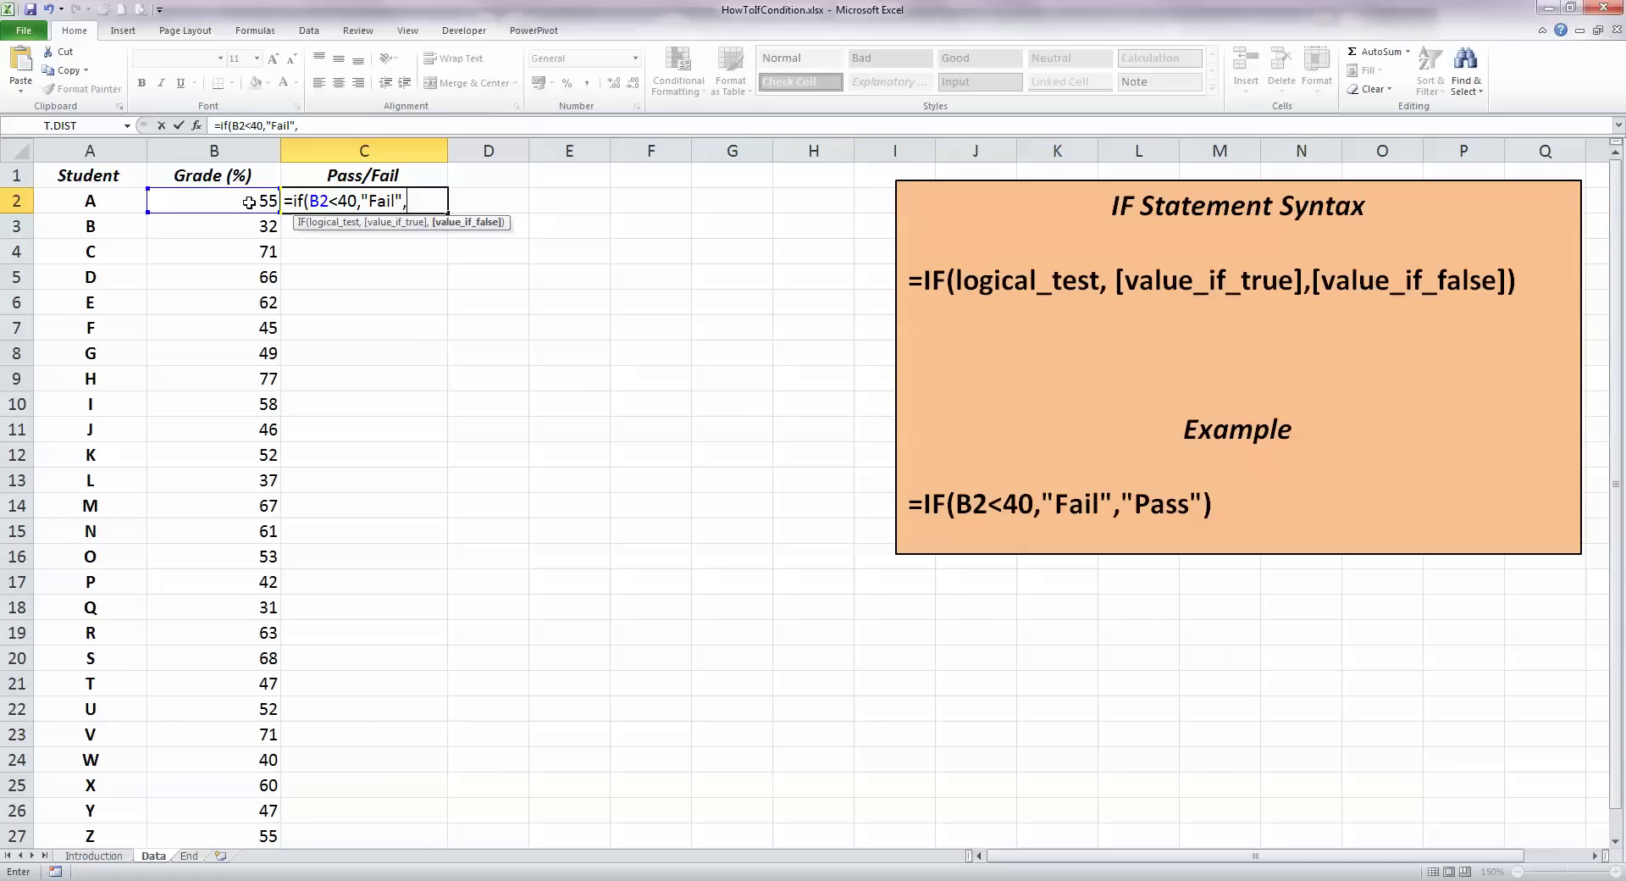
text("Pass"))
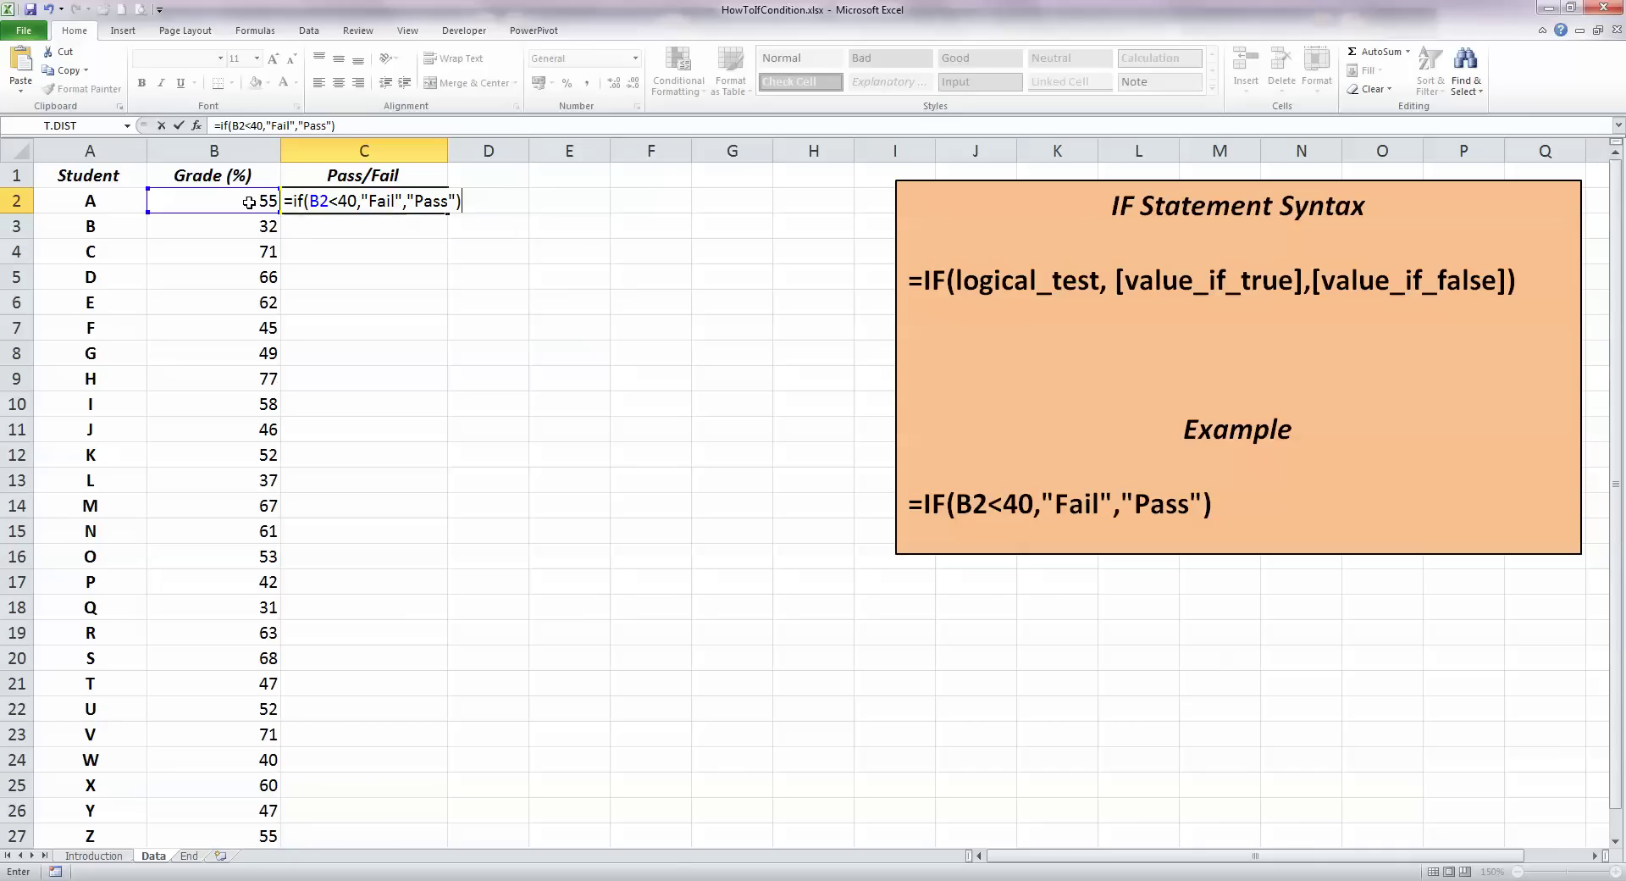
key(Return)
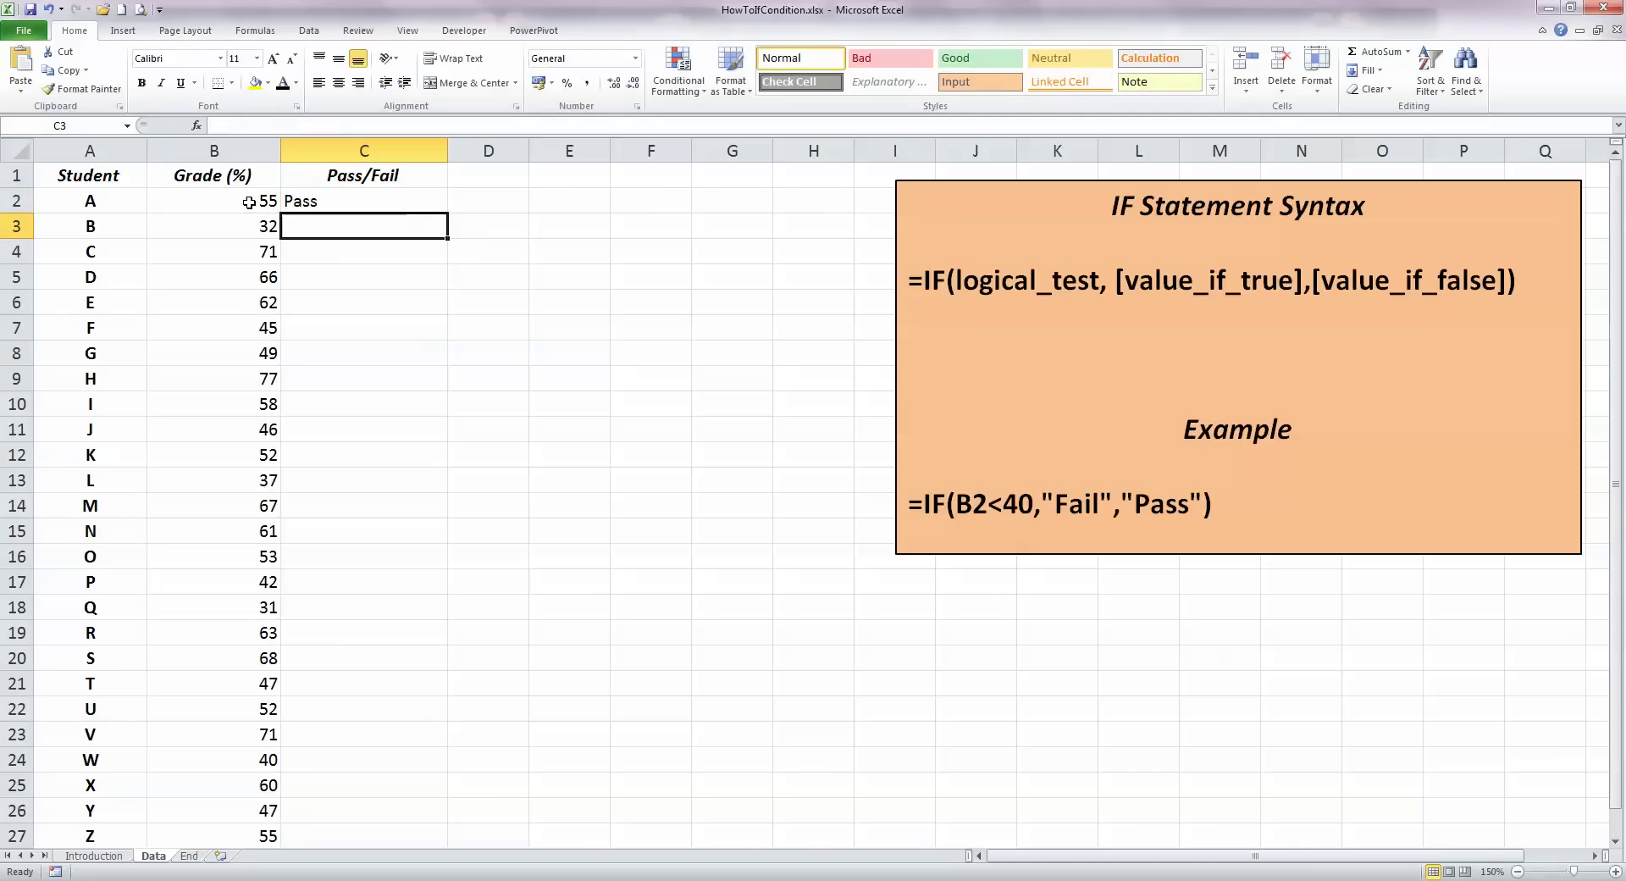
Centre the contents of C2 and copy its formula down the Pass/Fail column to C27
click(392, 198)
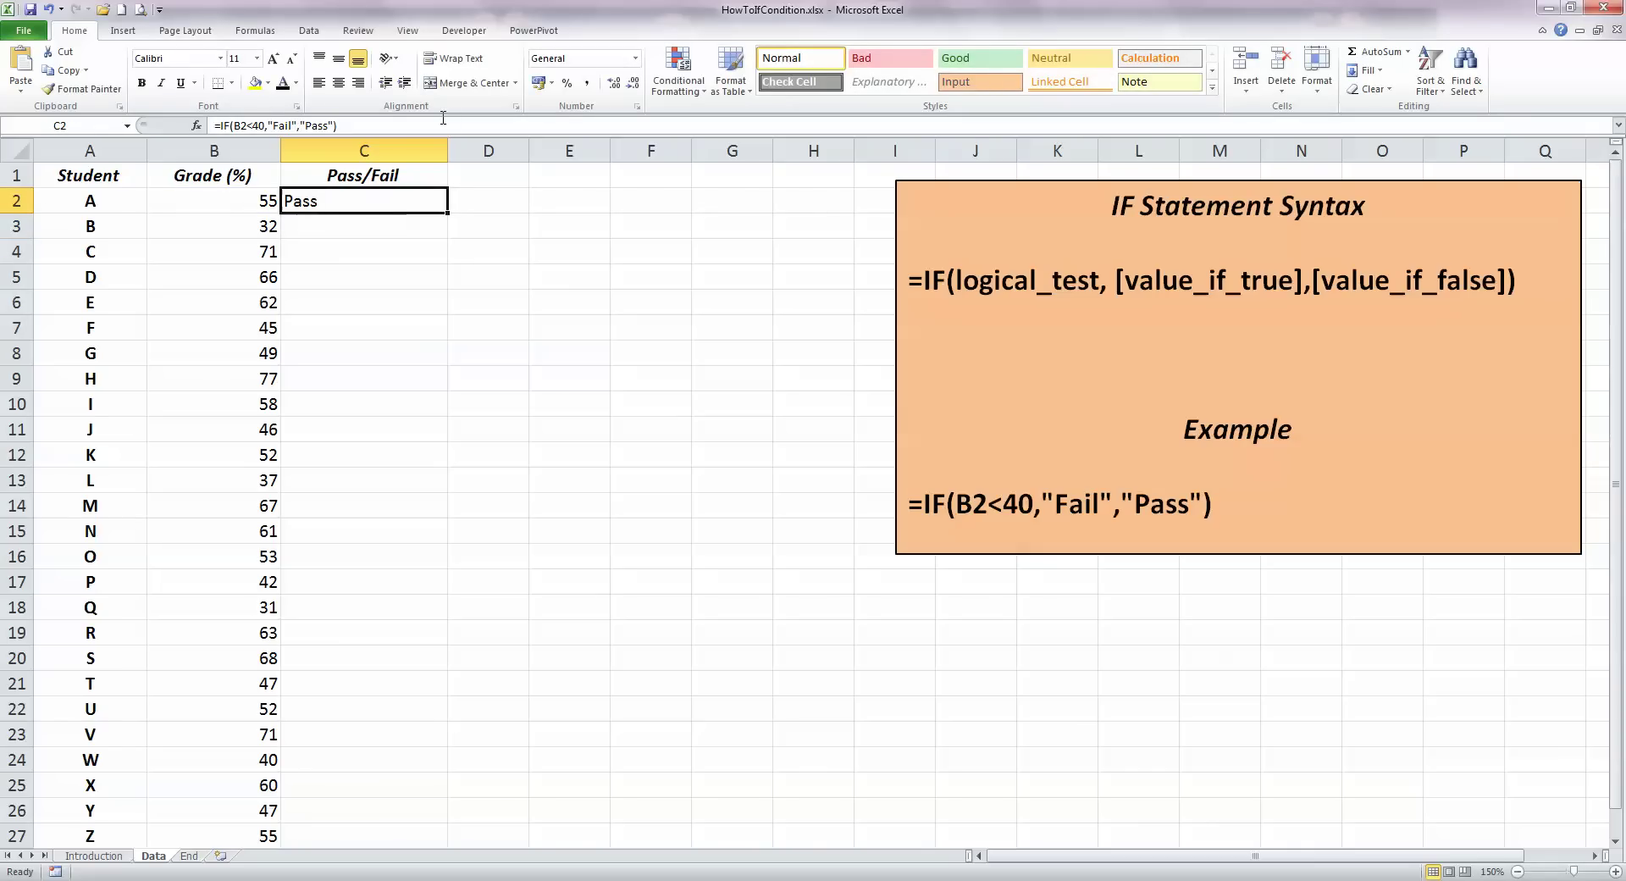
click(339, 81)
drag(447, 214, 430, 838)
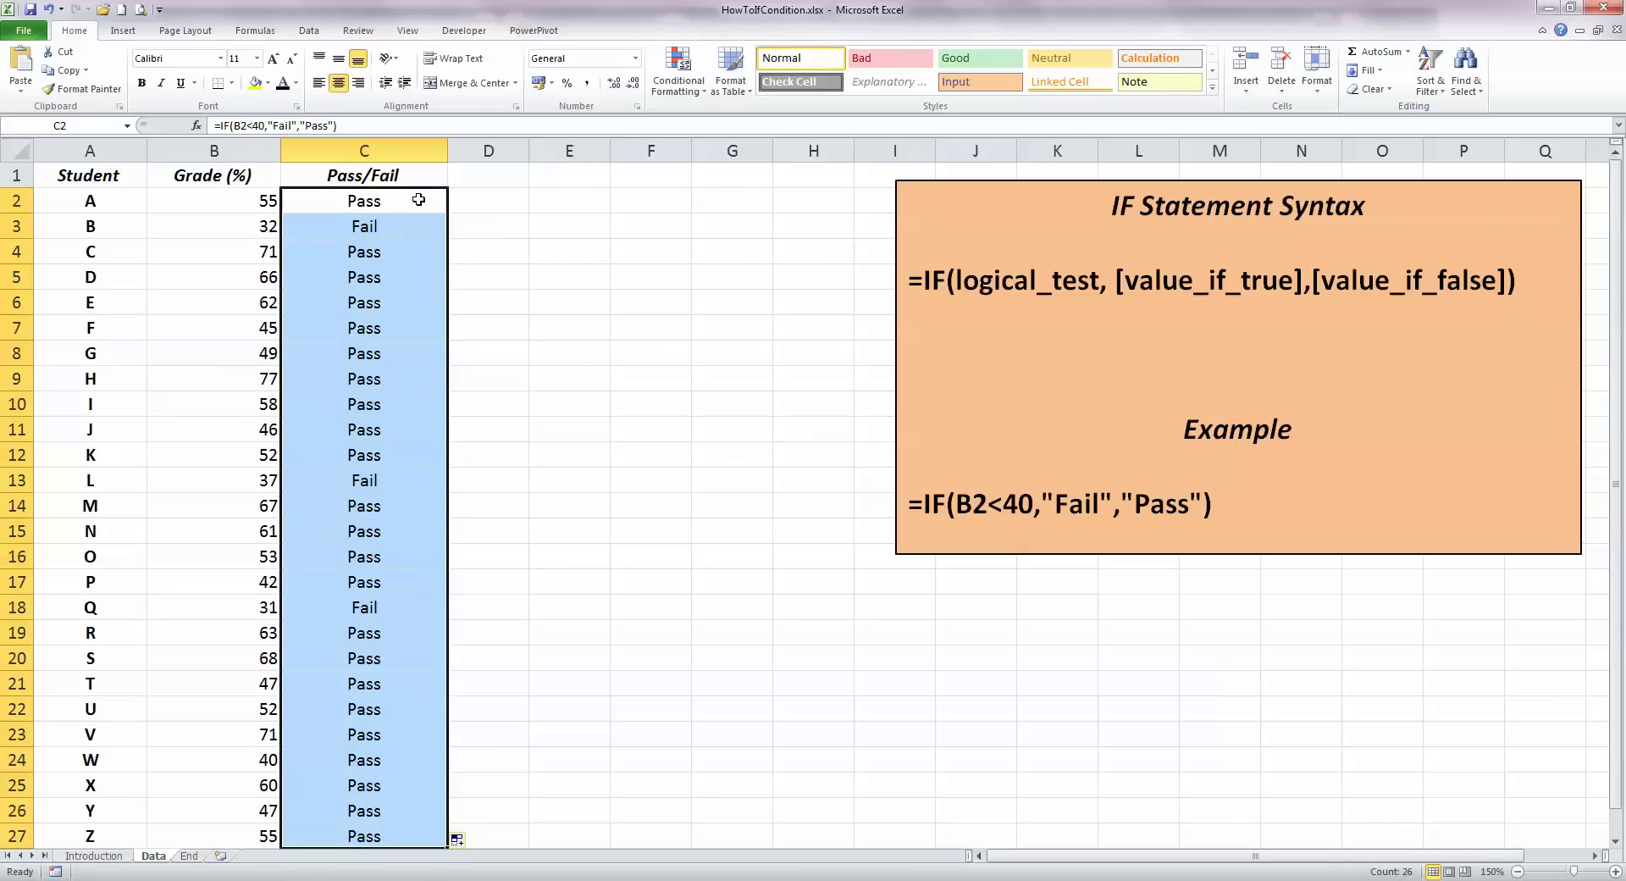
click(479, 205)
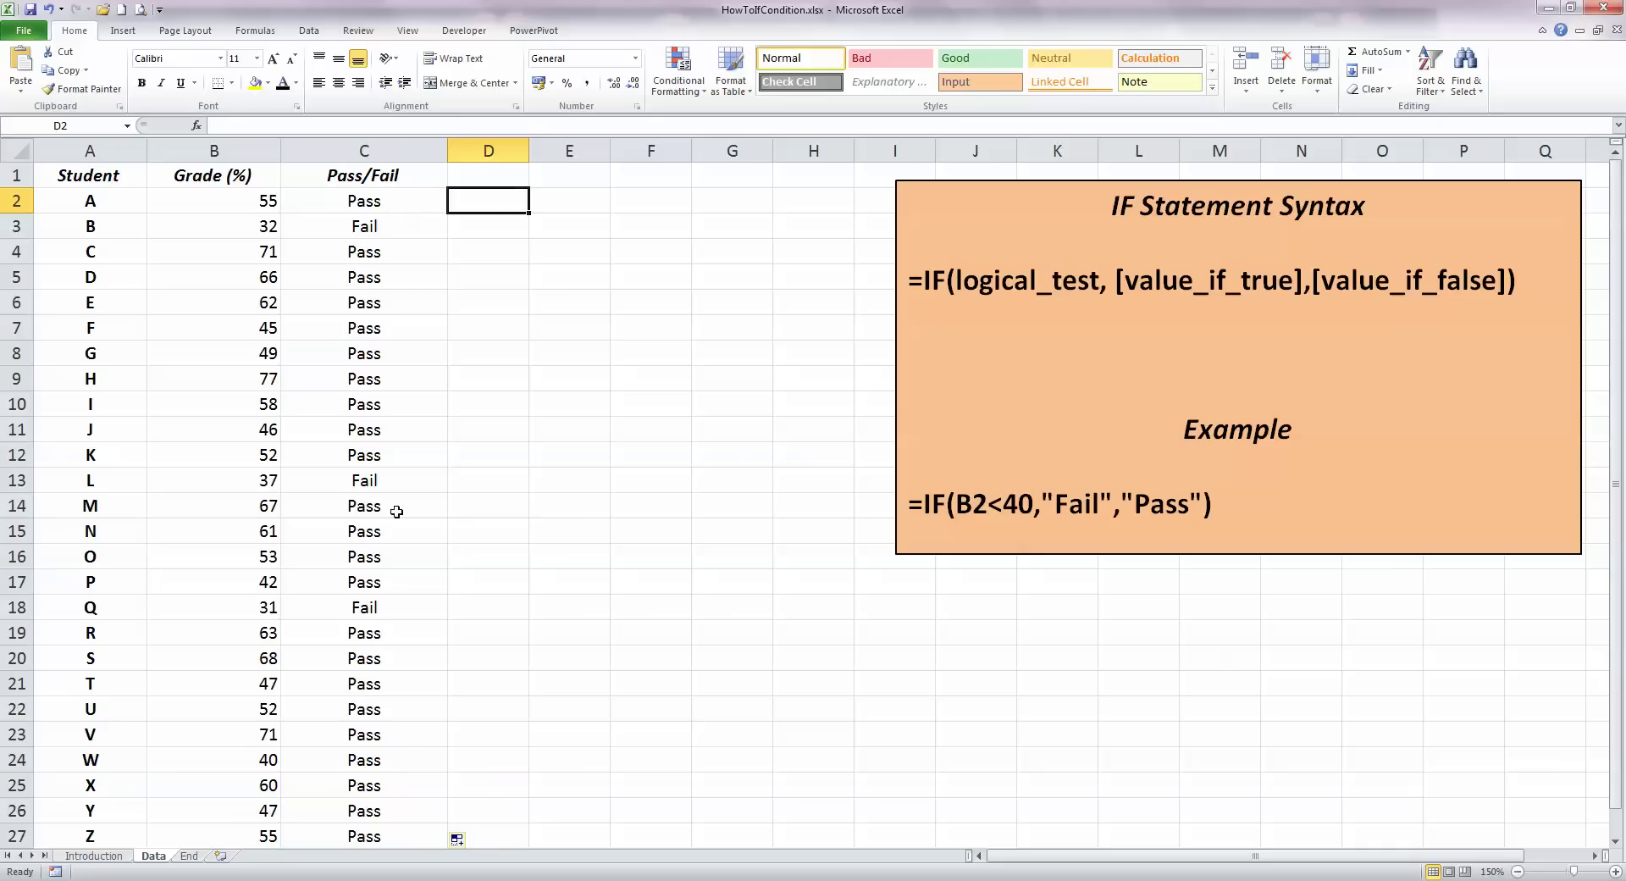
click(366, 228)
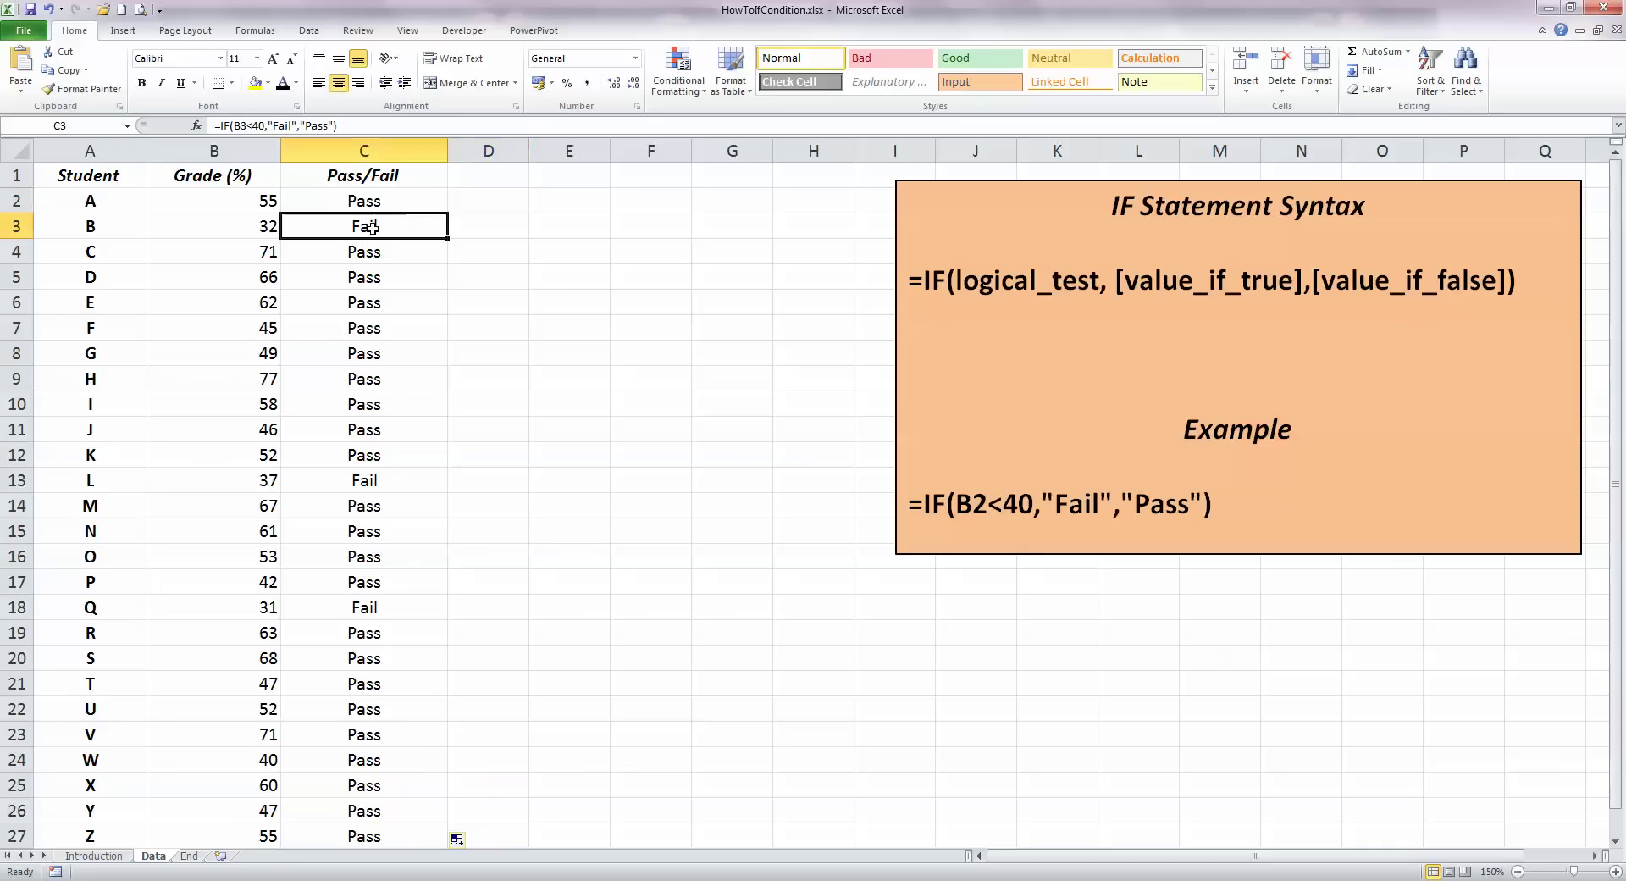
click(365, 608)
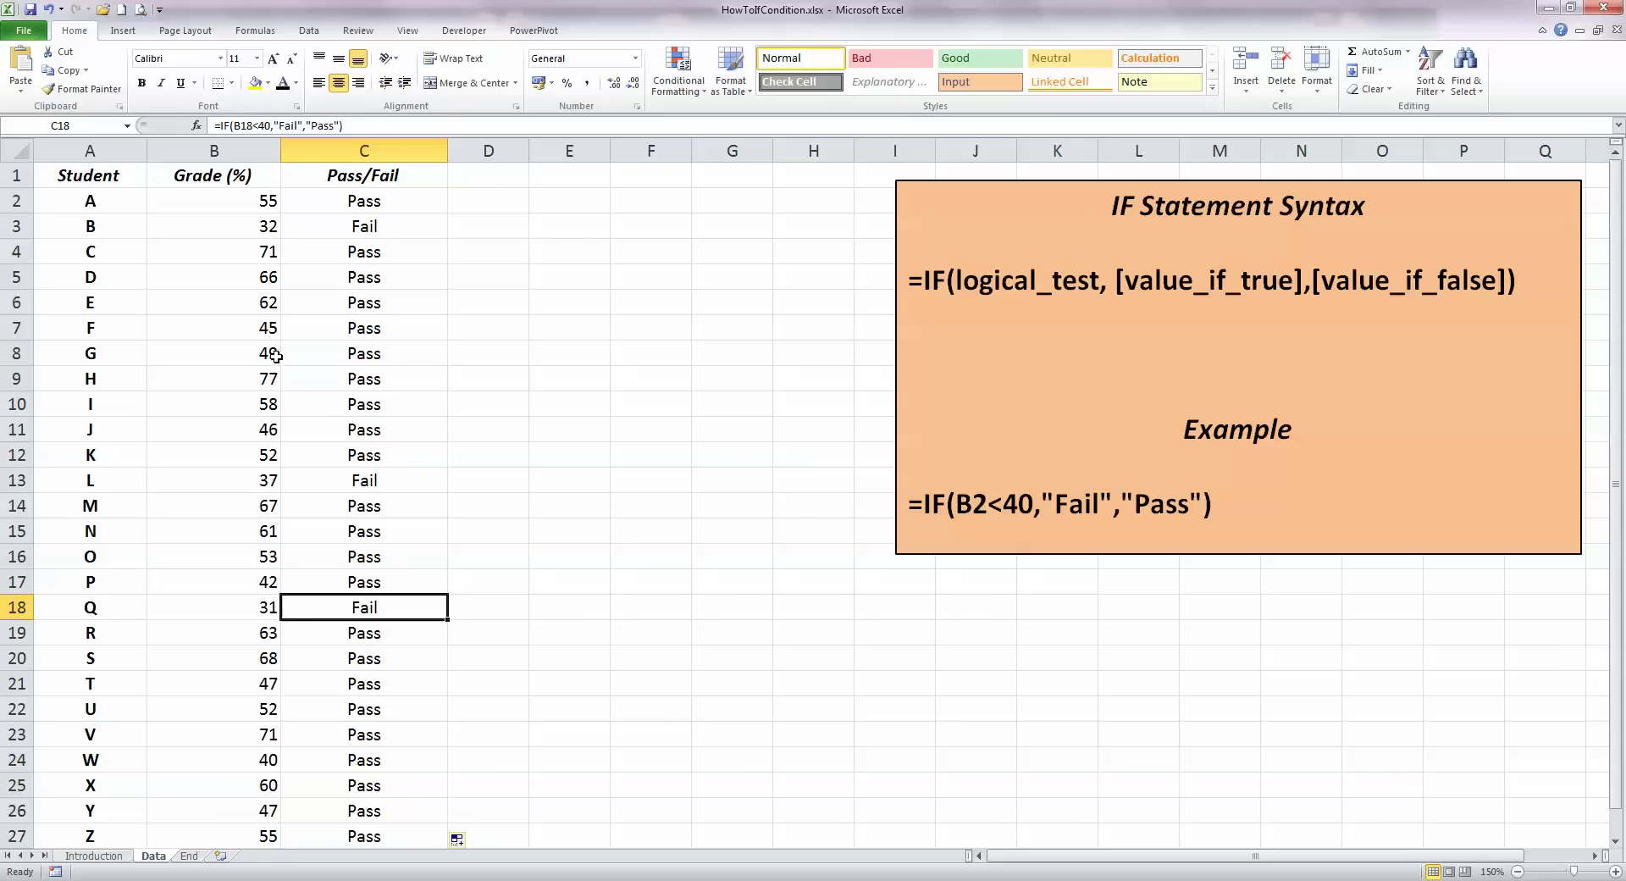
Start a Text That Contains highlight rule on cell C2 for the text "Pass"
click(398, 201)
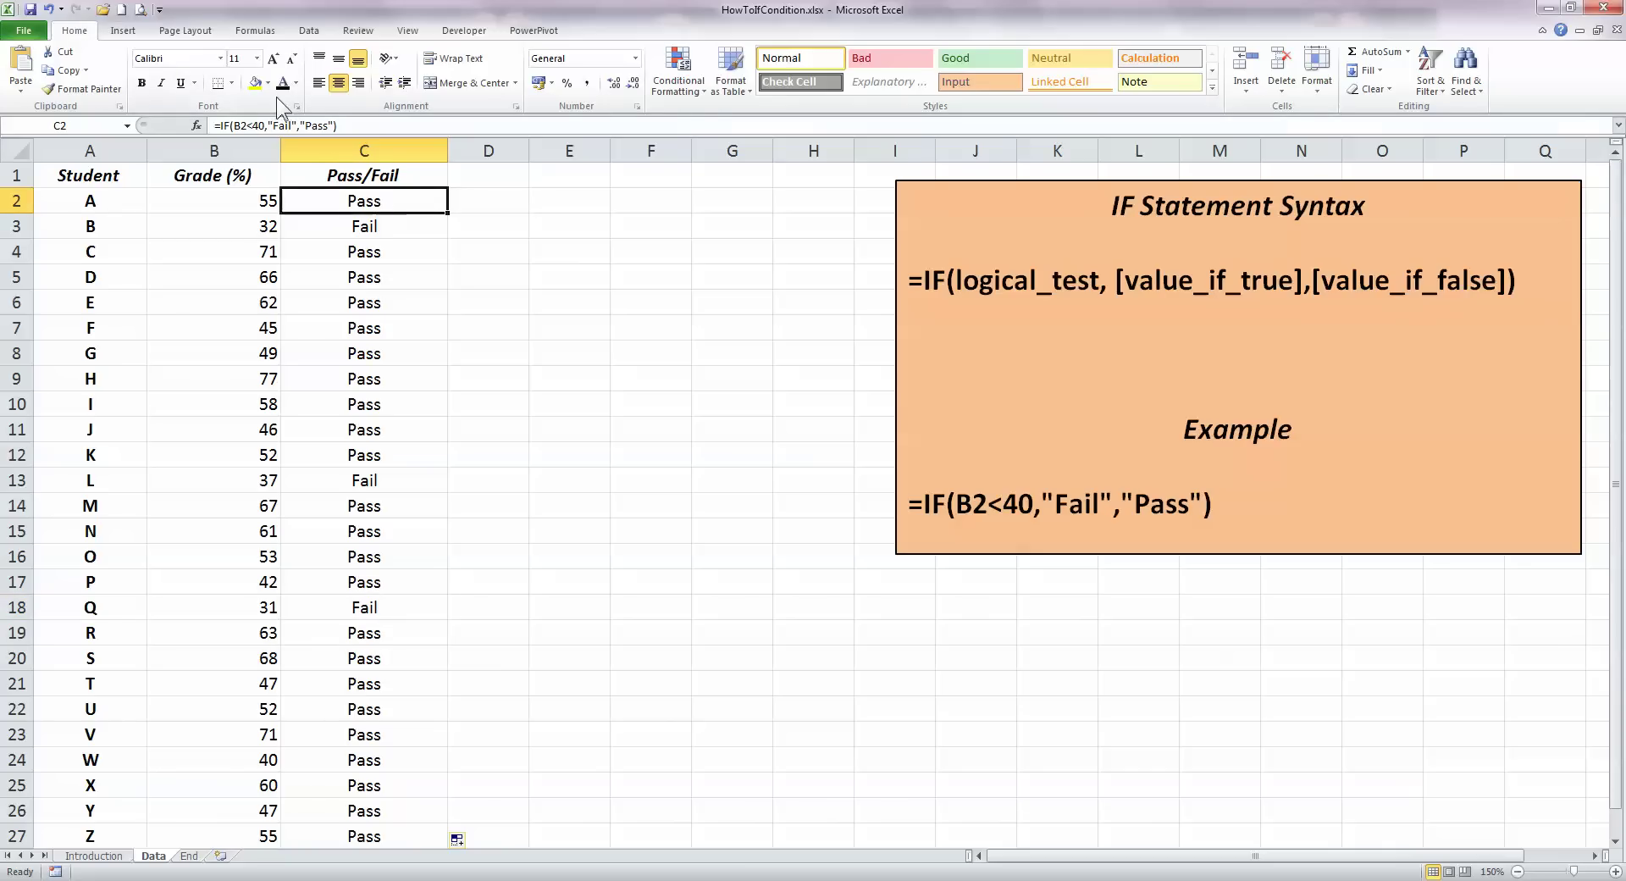
click(701, 83)
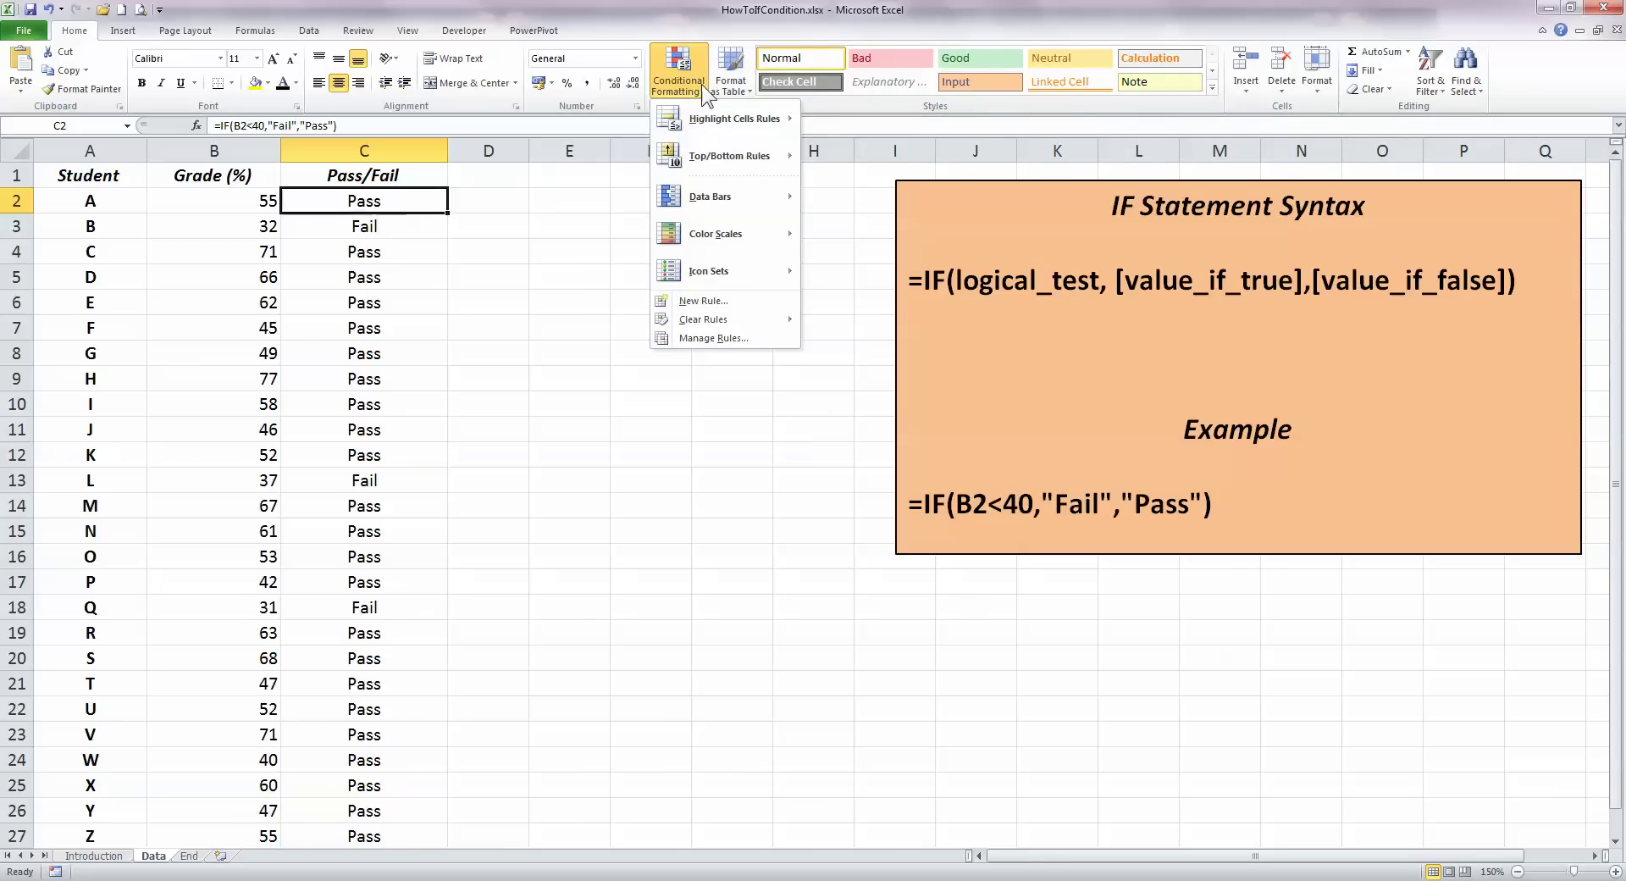
mouse_move(754, 117)
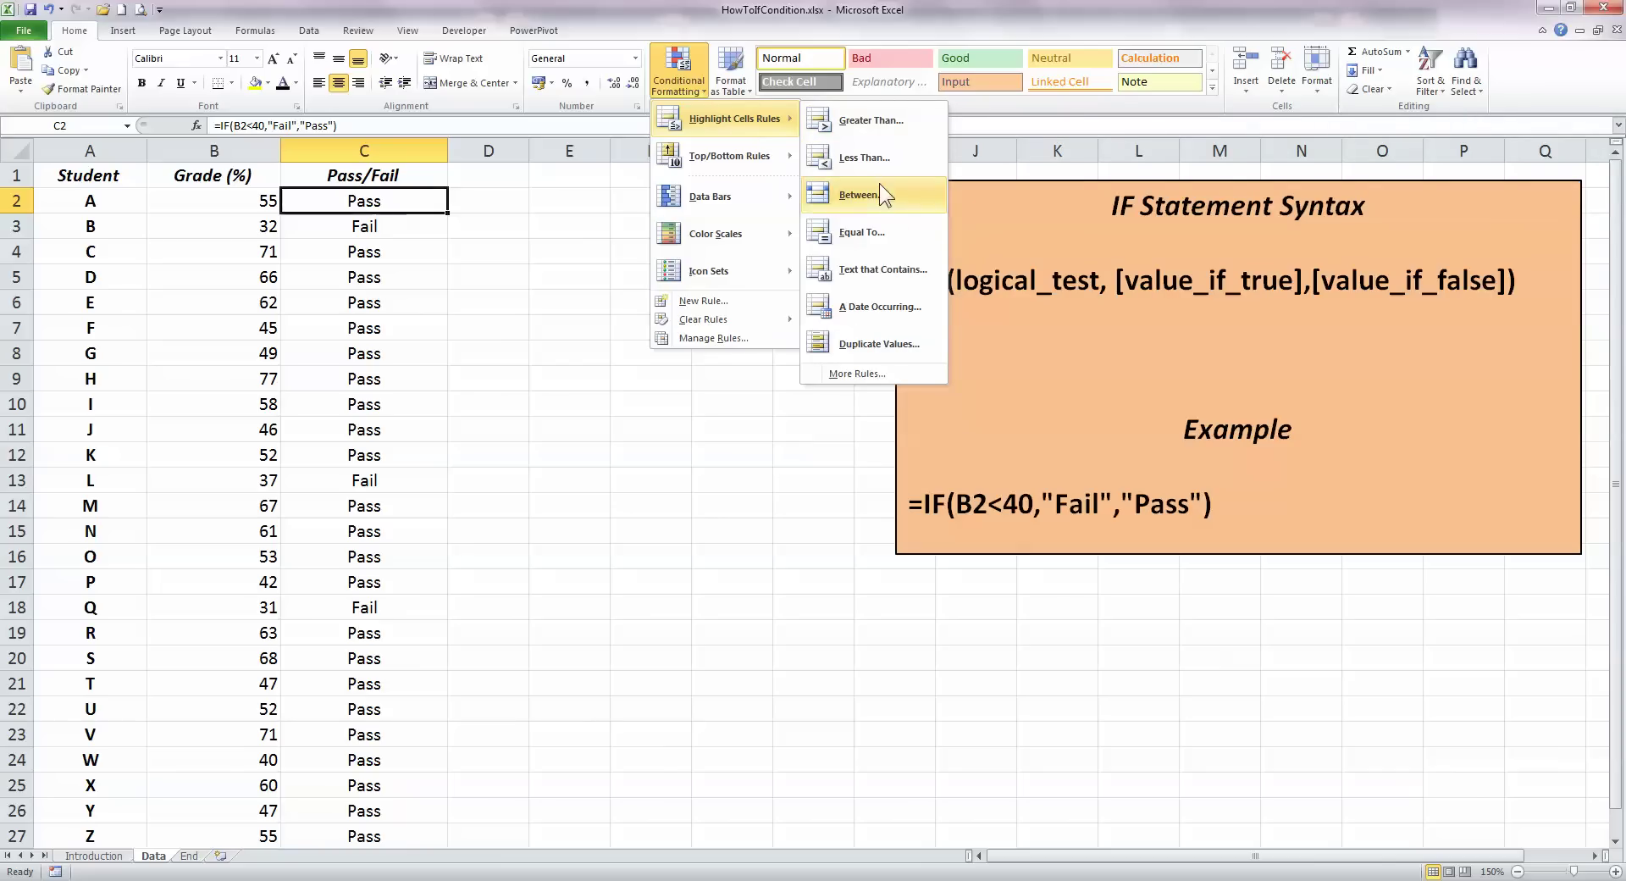
click(917, 269)
drag(586, 430, 674, 297)
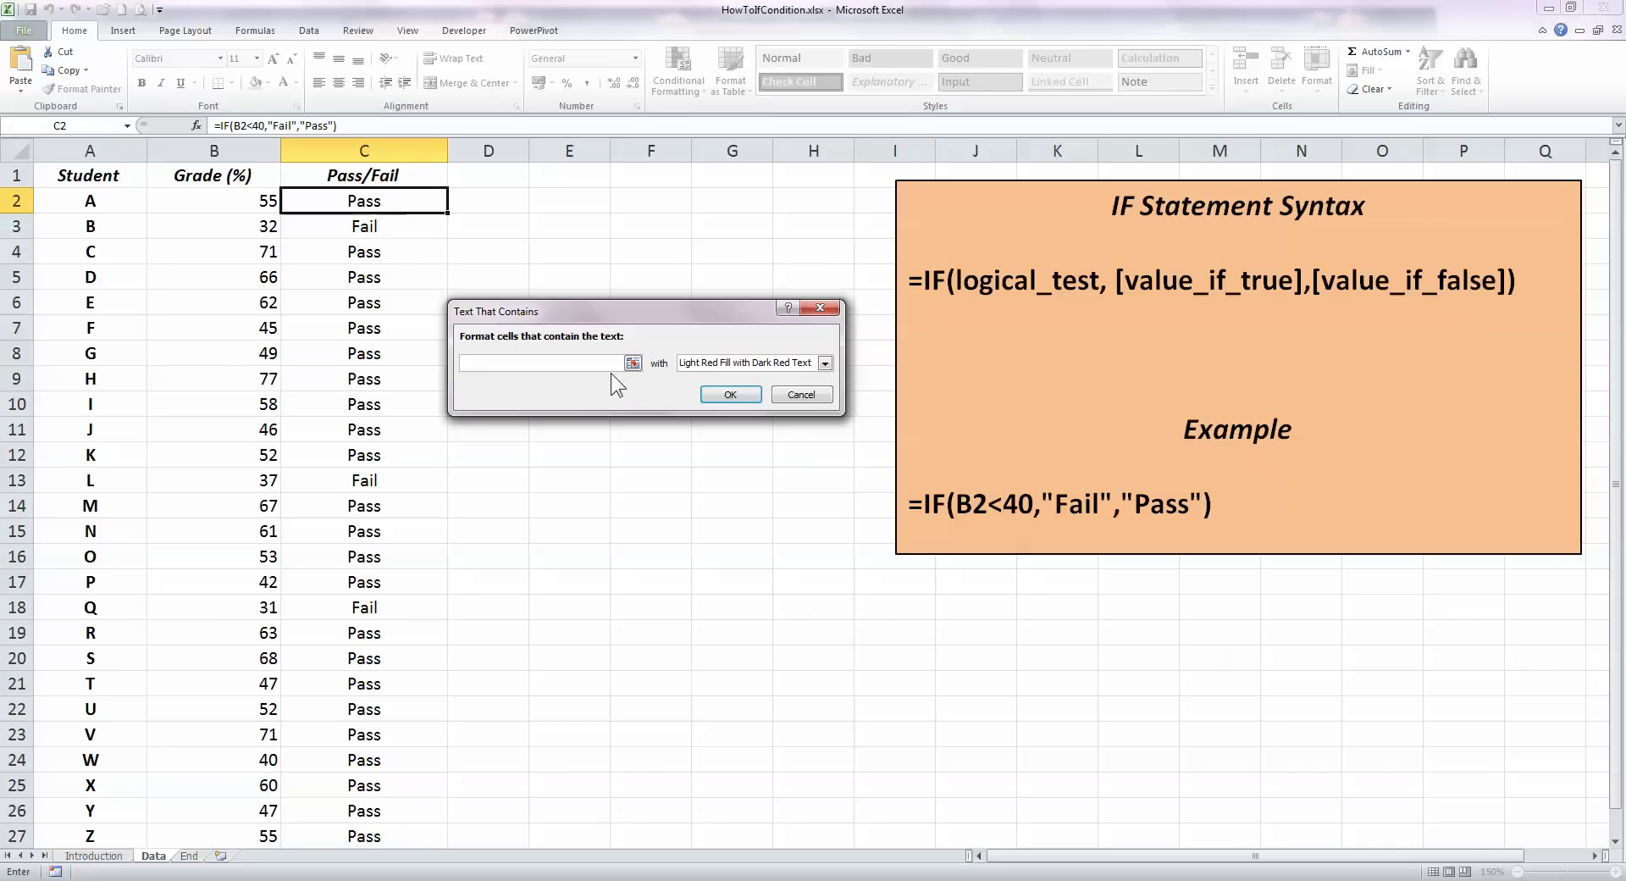
text(Pass)
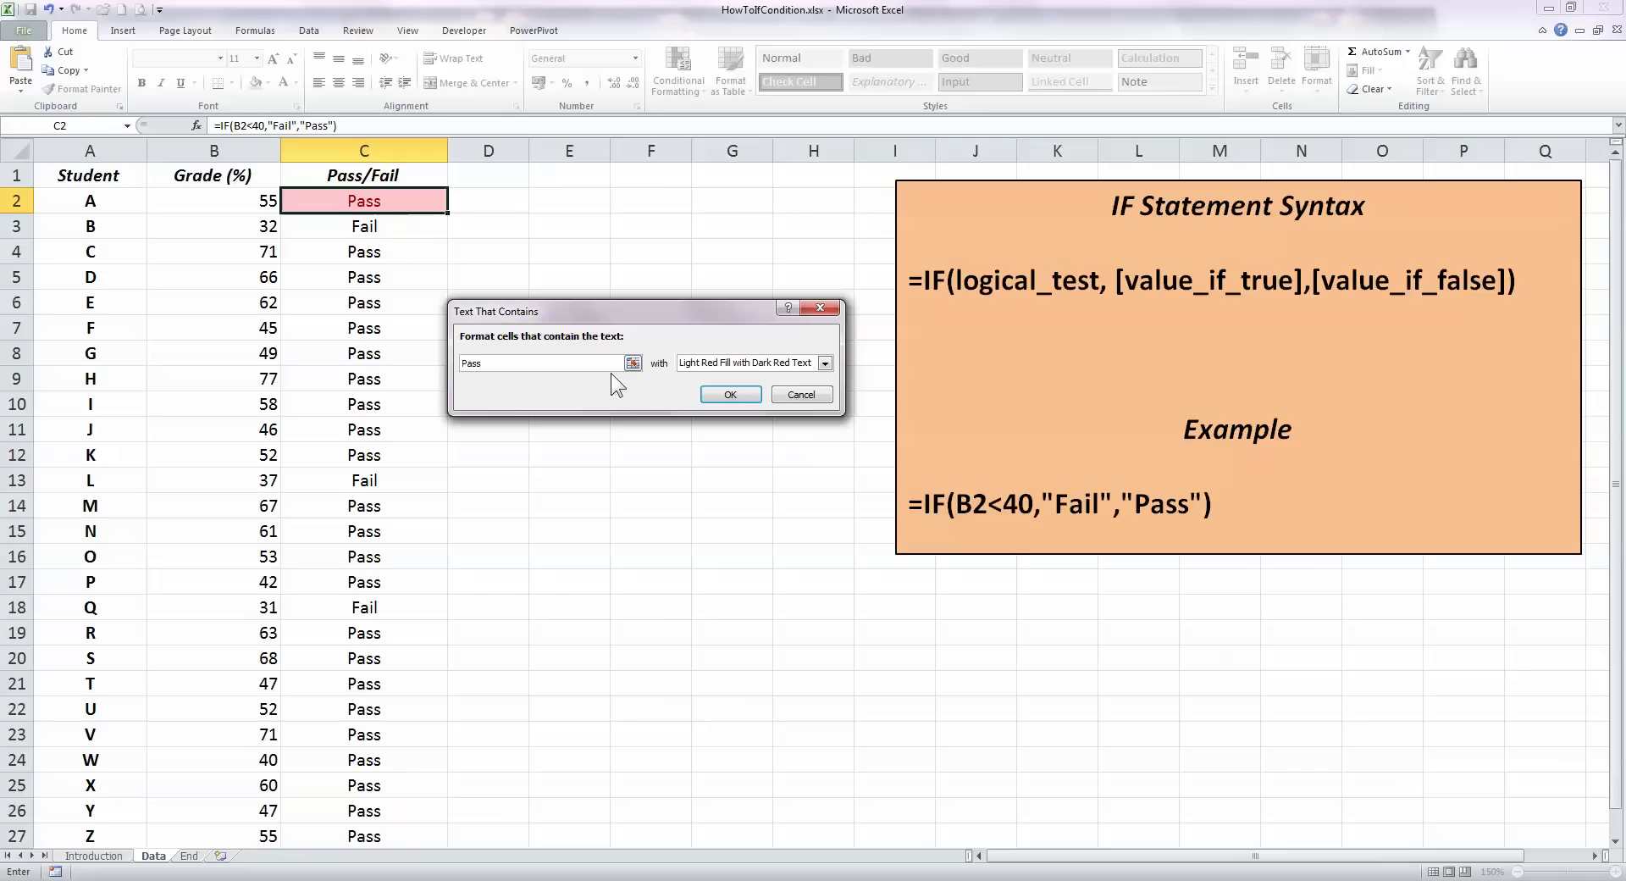
Give the "Pass" rule a custom format with a light green background fill and apply it
click(825, 362)
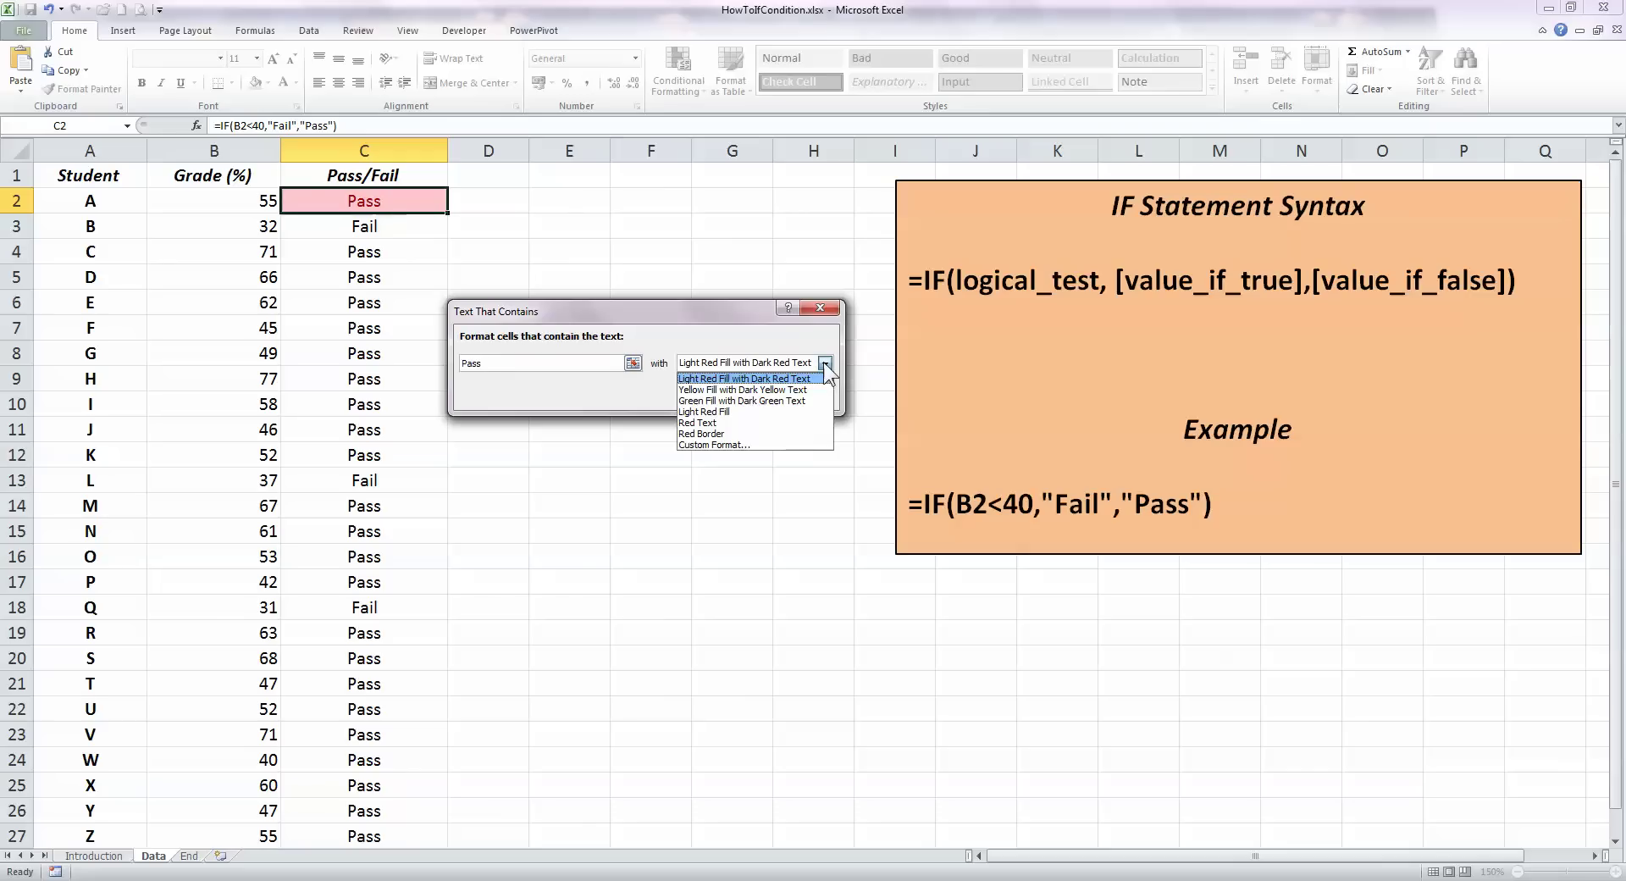
click(725, 445)
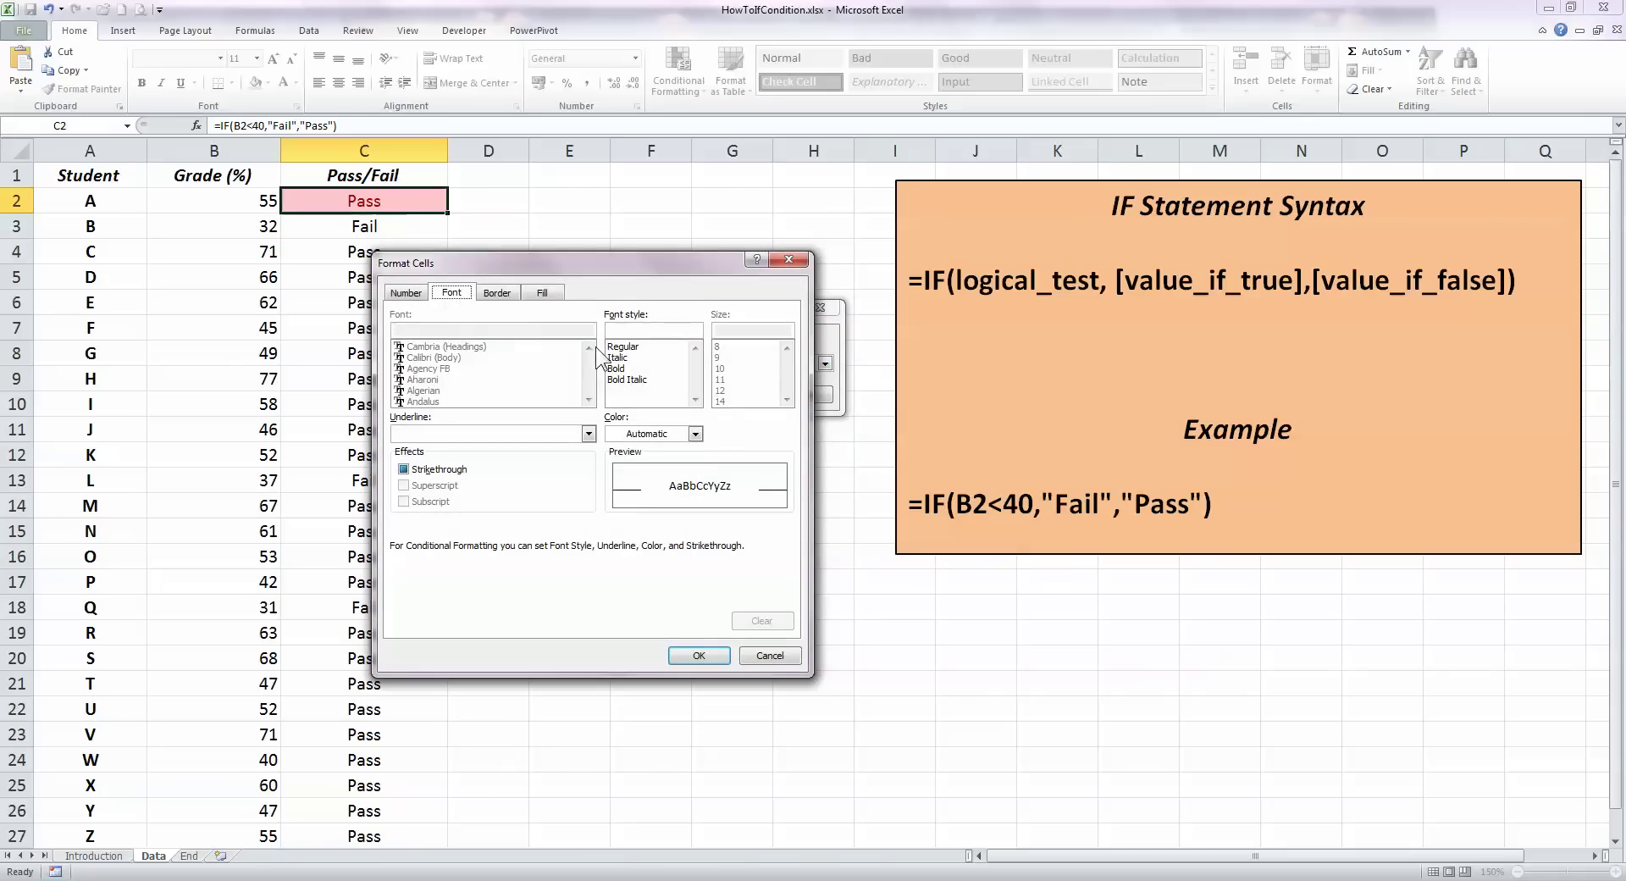
click(543, 292)
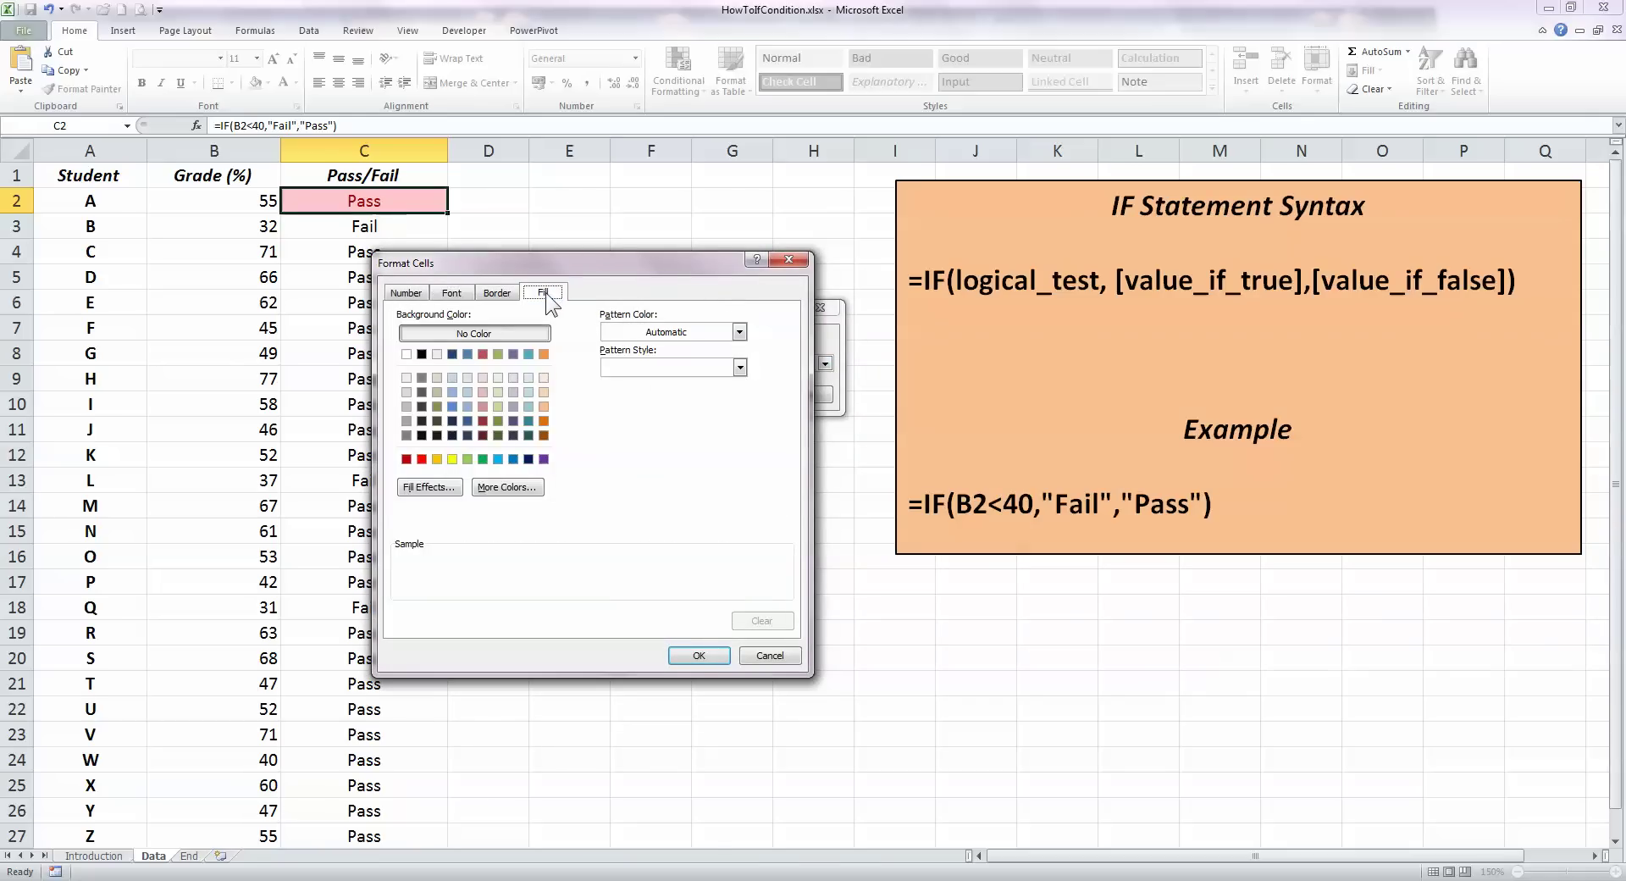
click(467, 459)
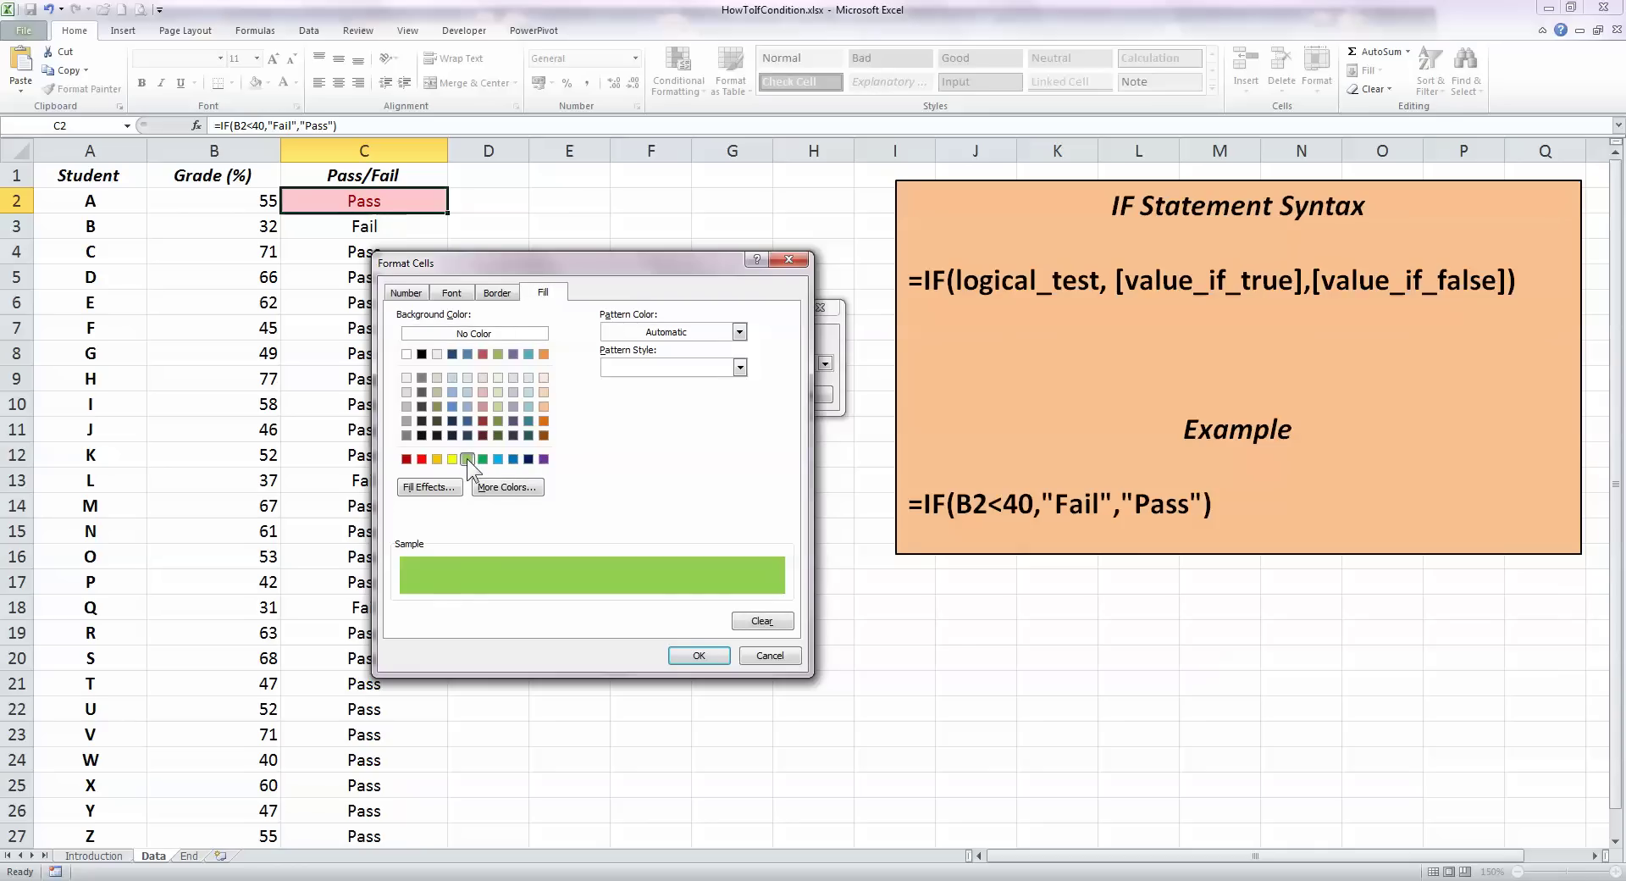
click(699, 655)
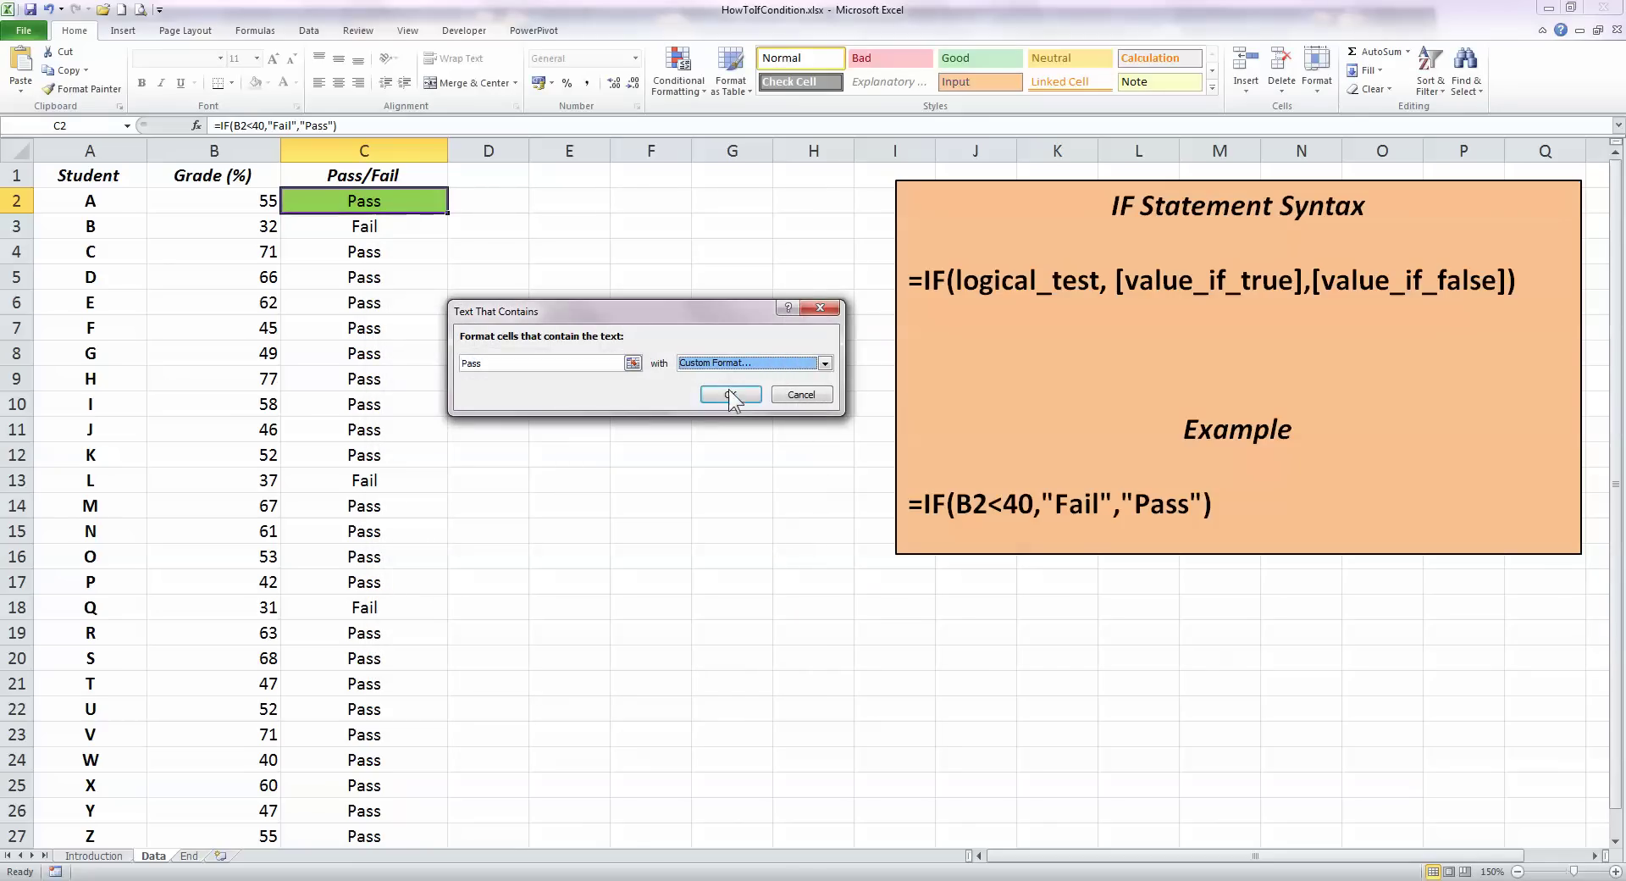
click(728, 393)
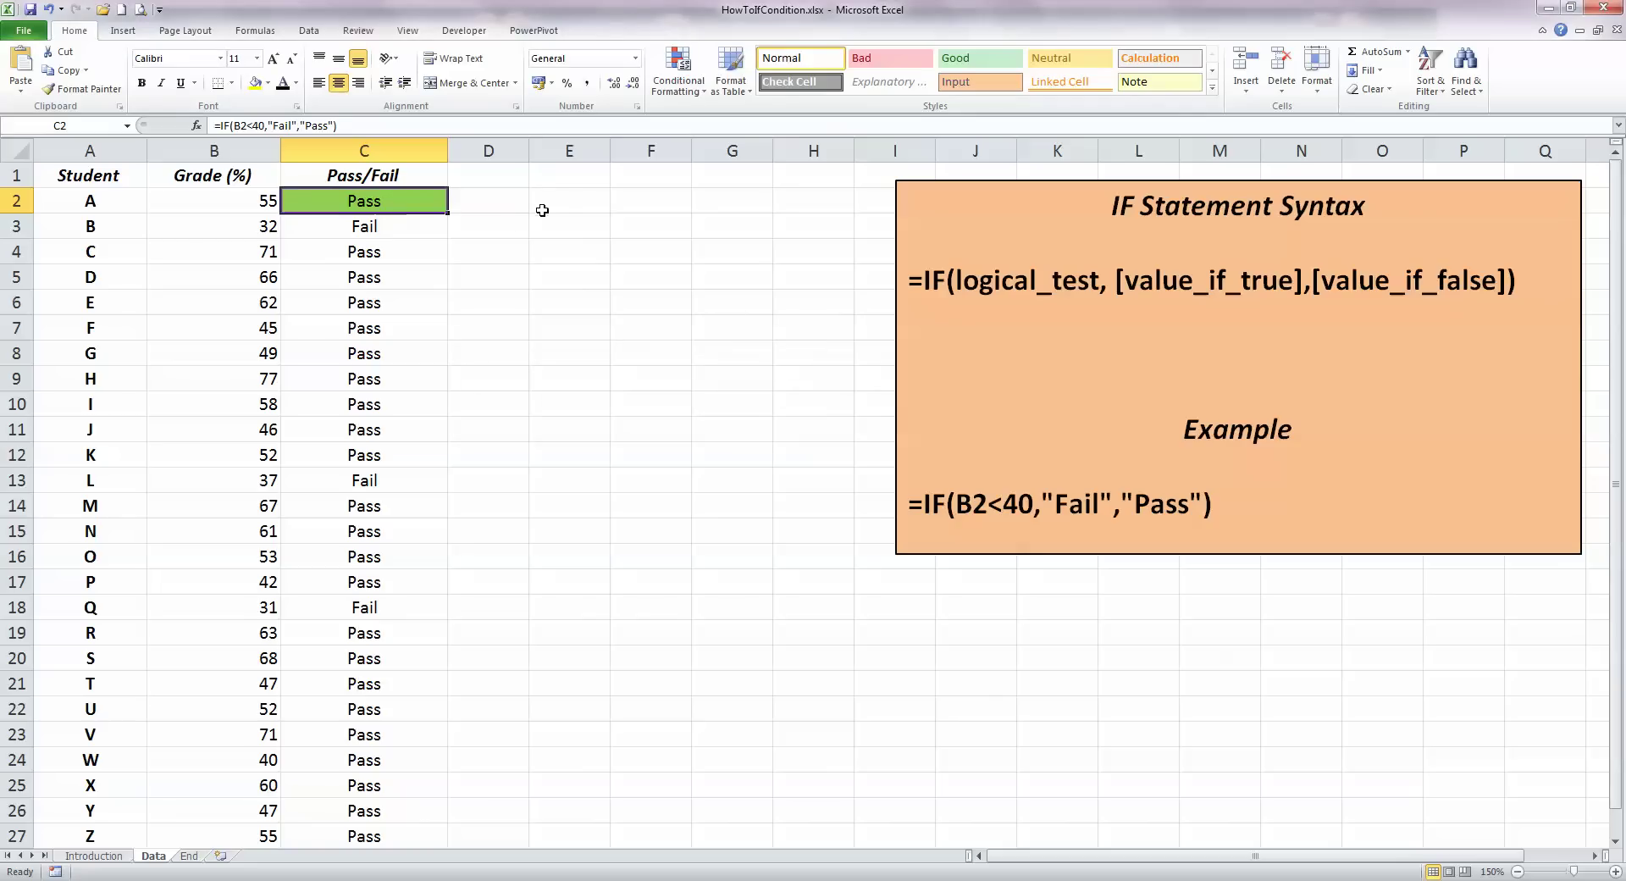
click(543, 206)
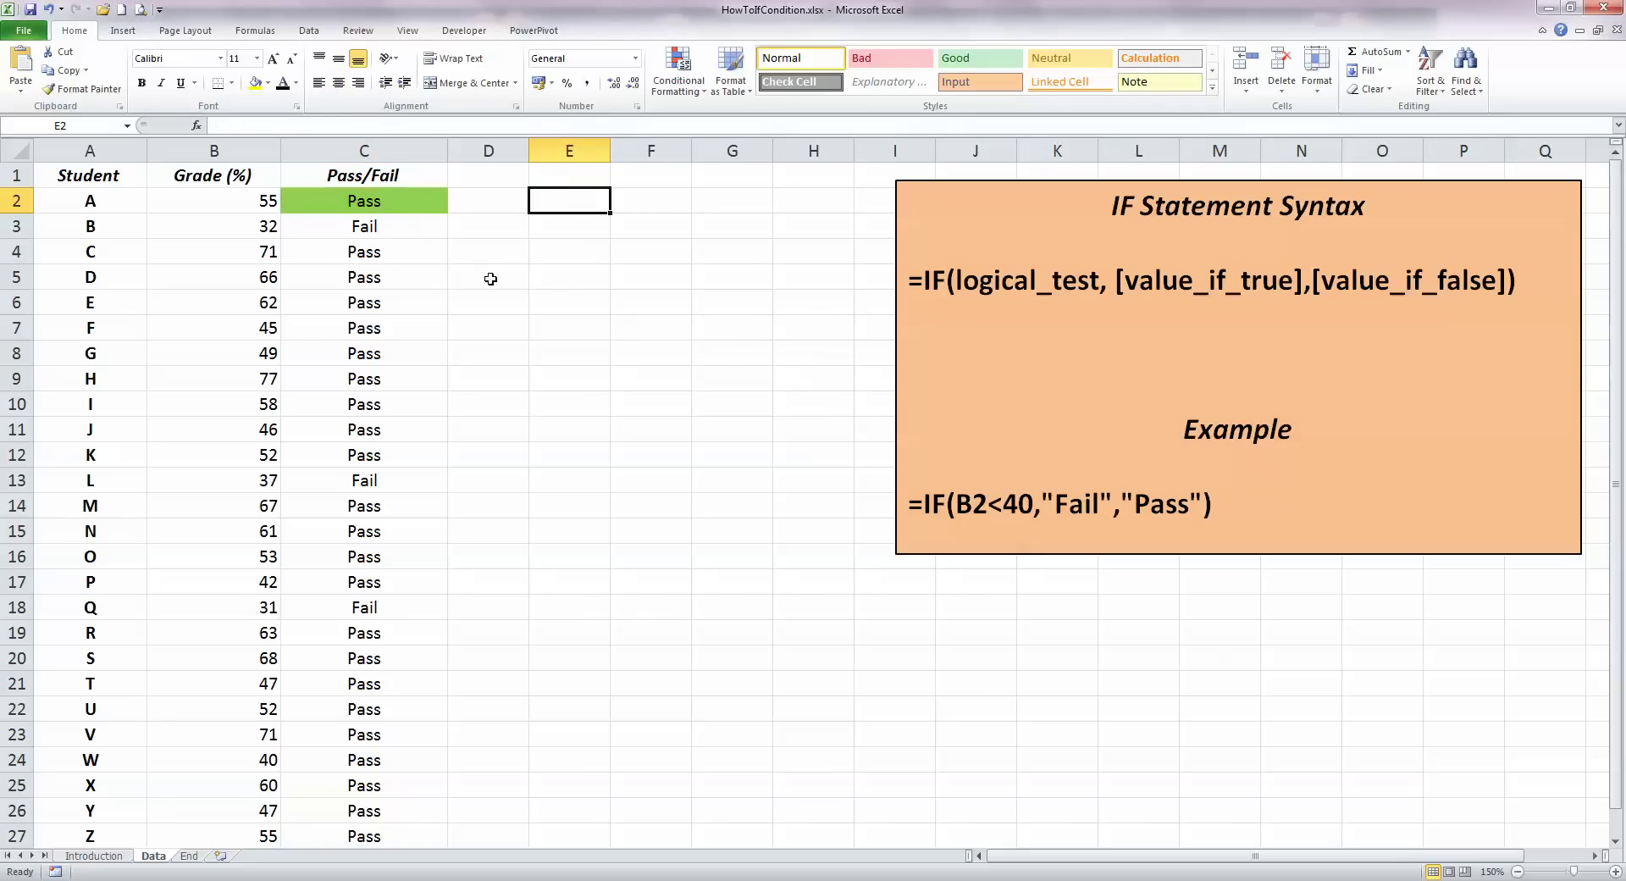
Copy C2 with its conditional formatting down the Pass/Fail column to C27
click(415, 208)
drag(449, 219, 444, 842)
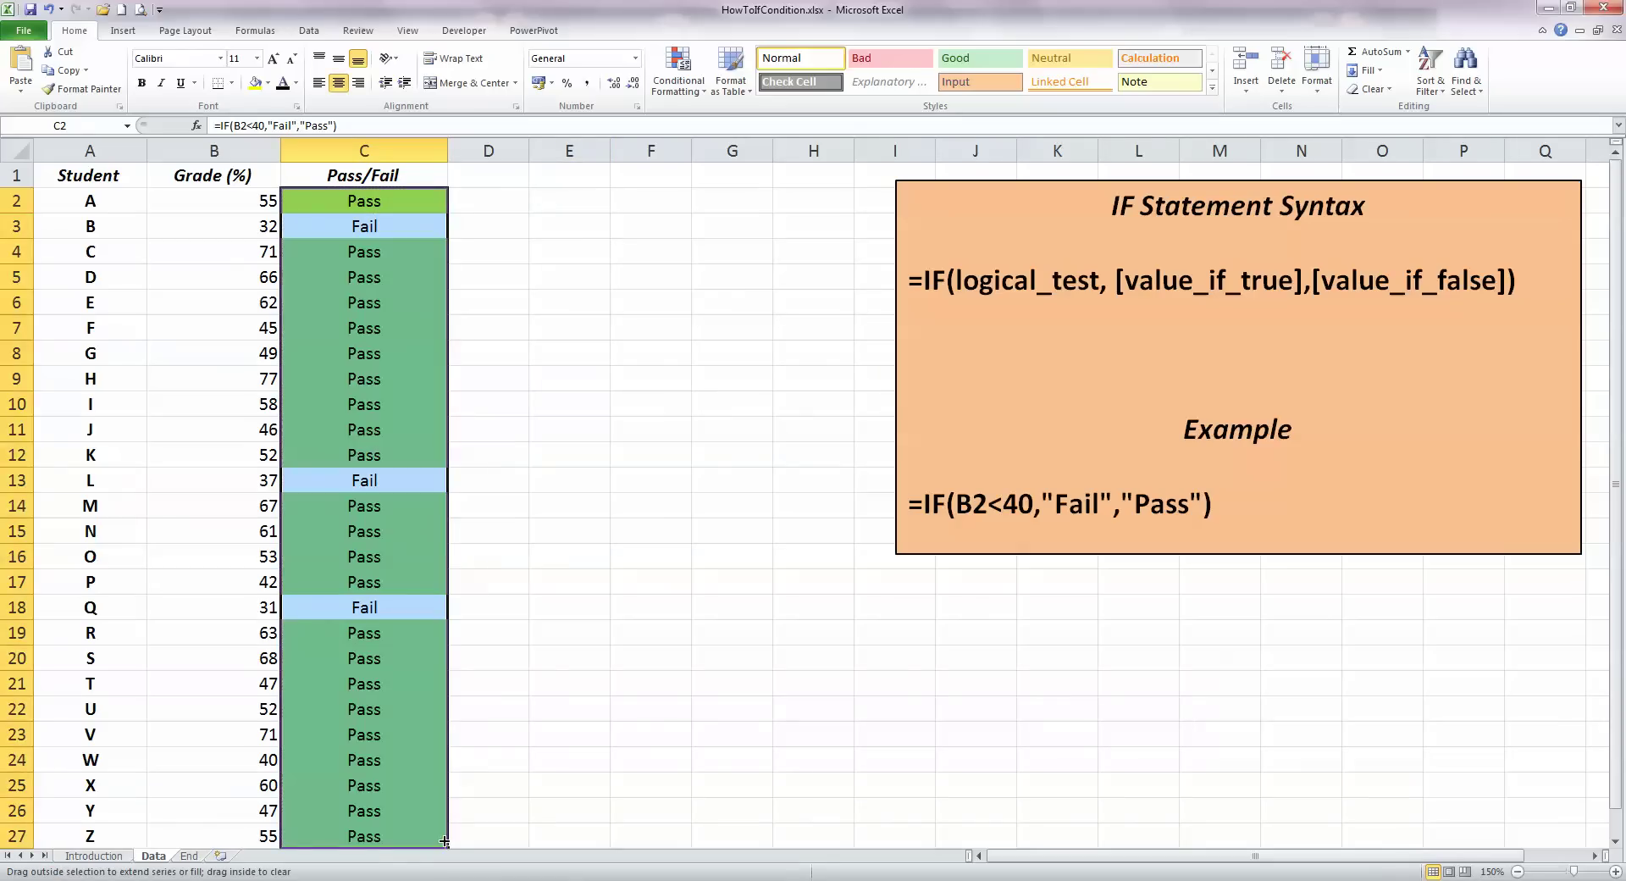
click(602, 299)
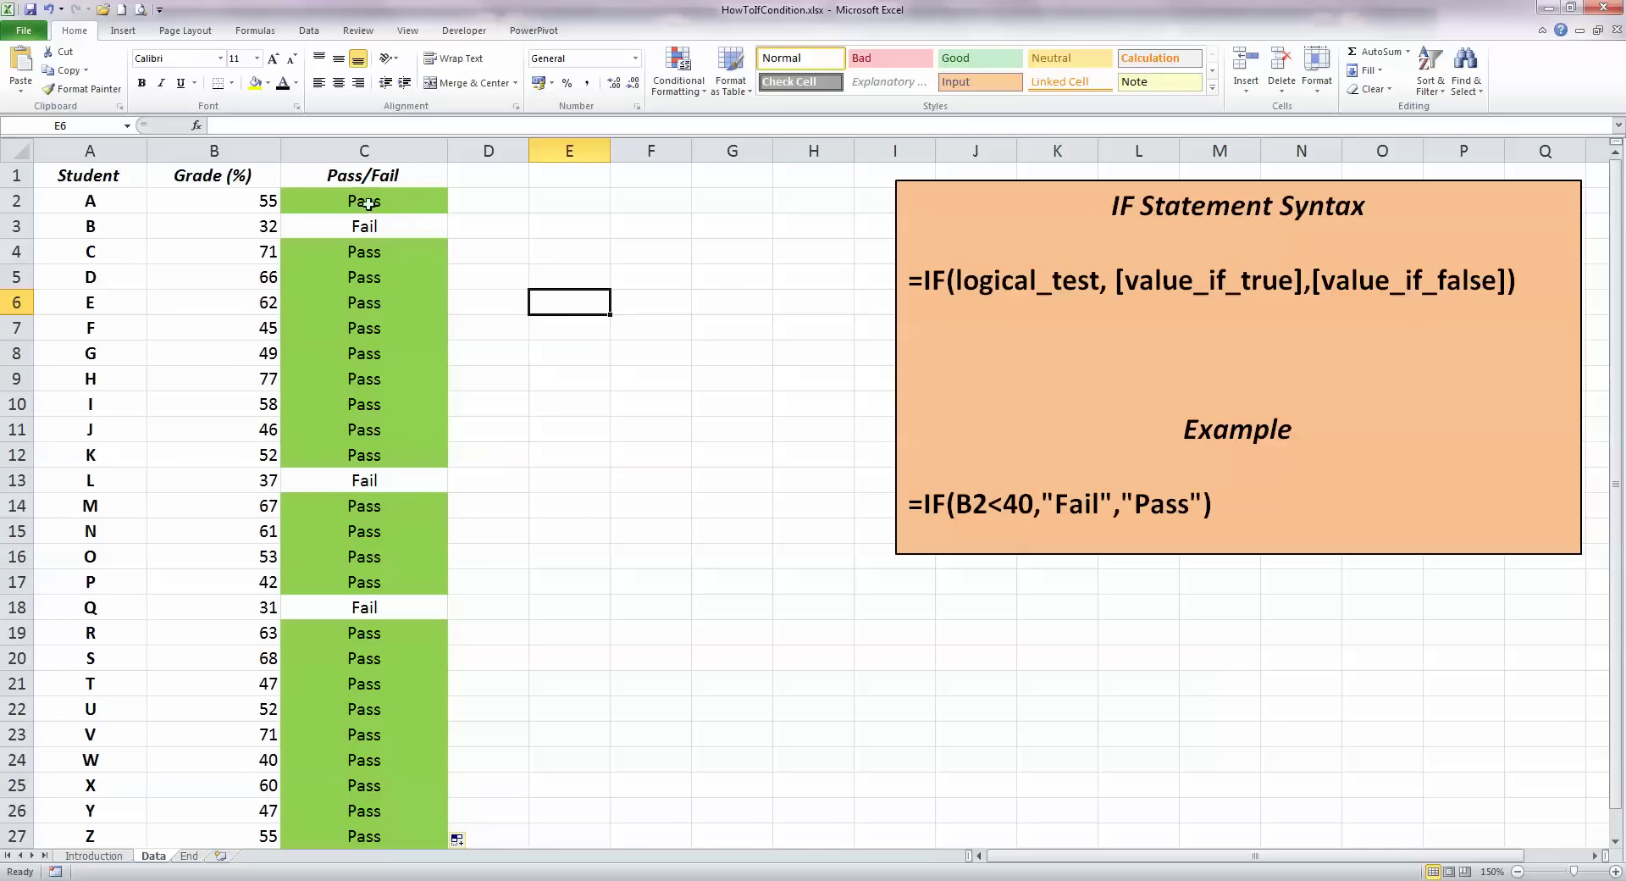
Start a Text That Contains highlight rule on cell C2 for the text "Fail"
click(395, 207)
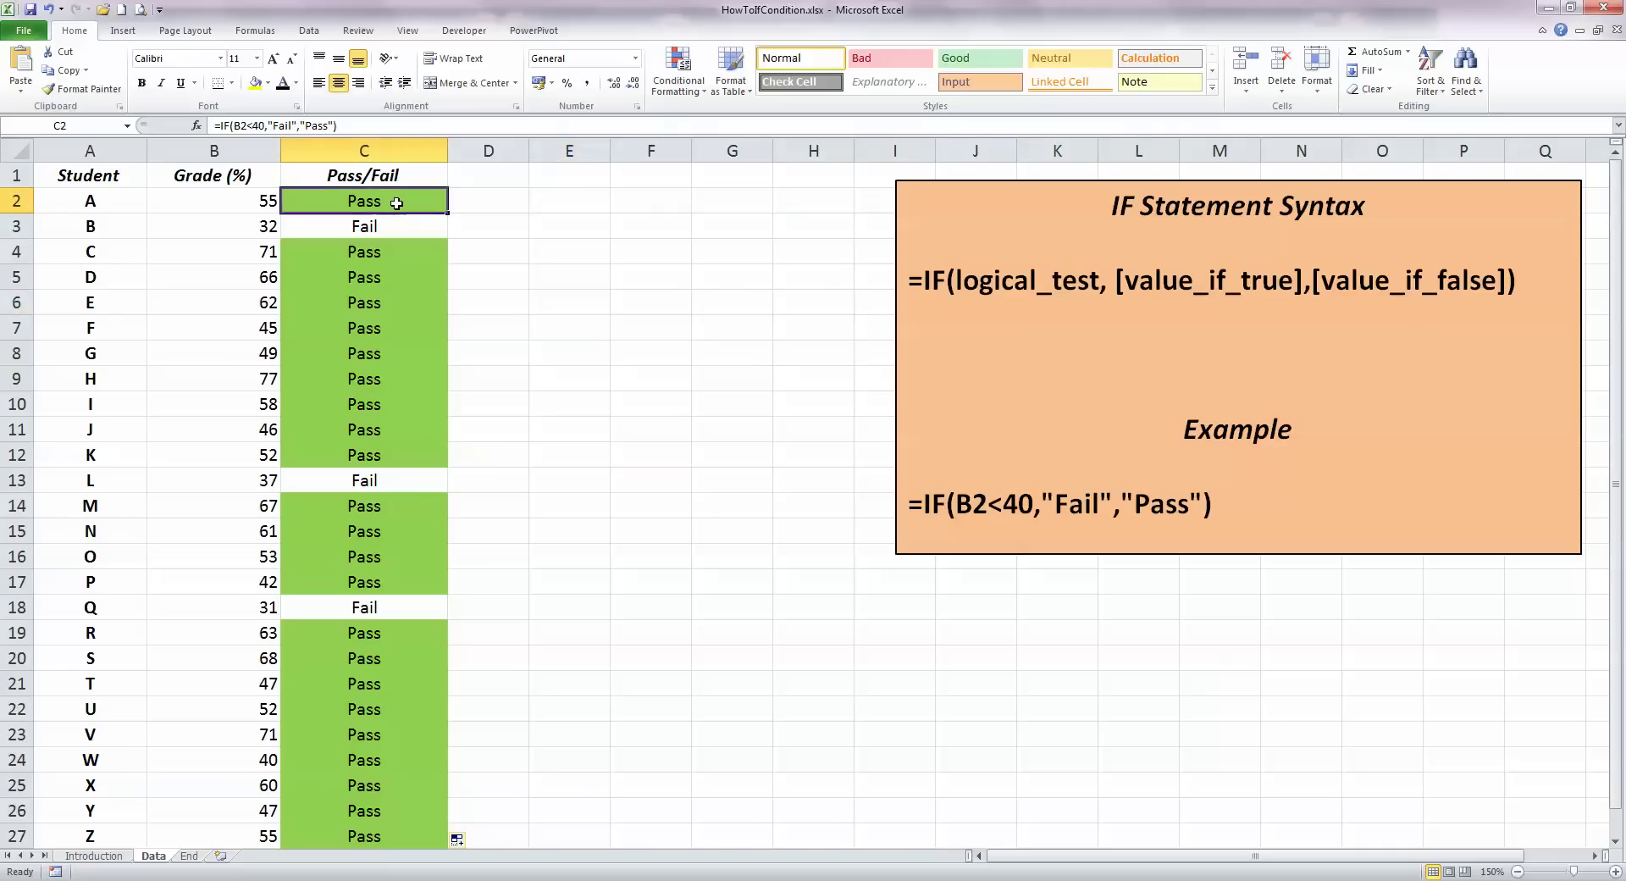
click(702, 91)
mouse_move(736, 116)
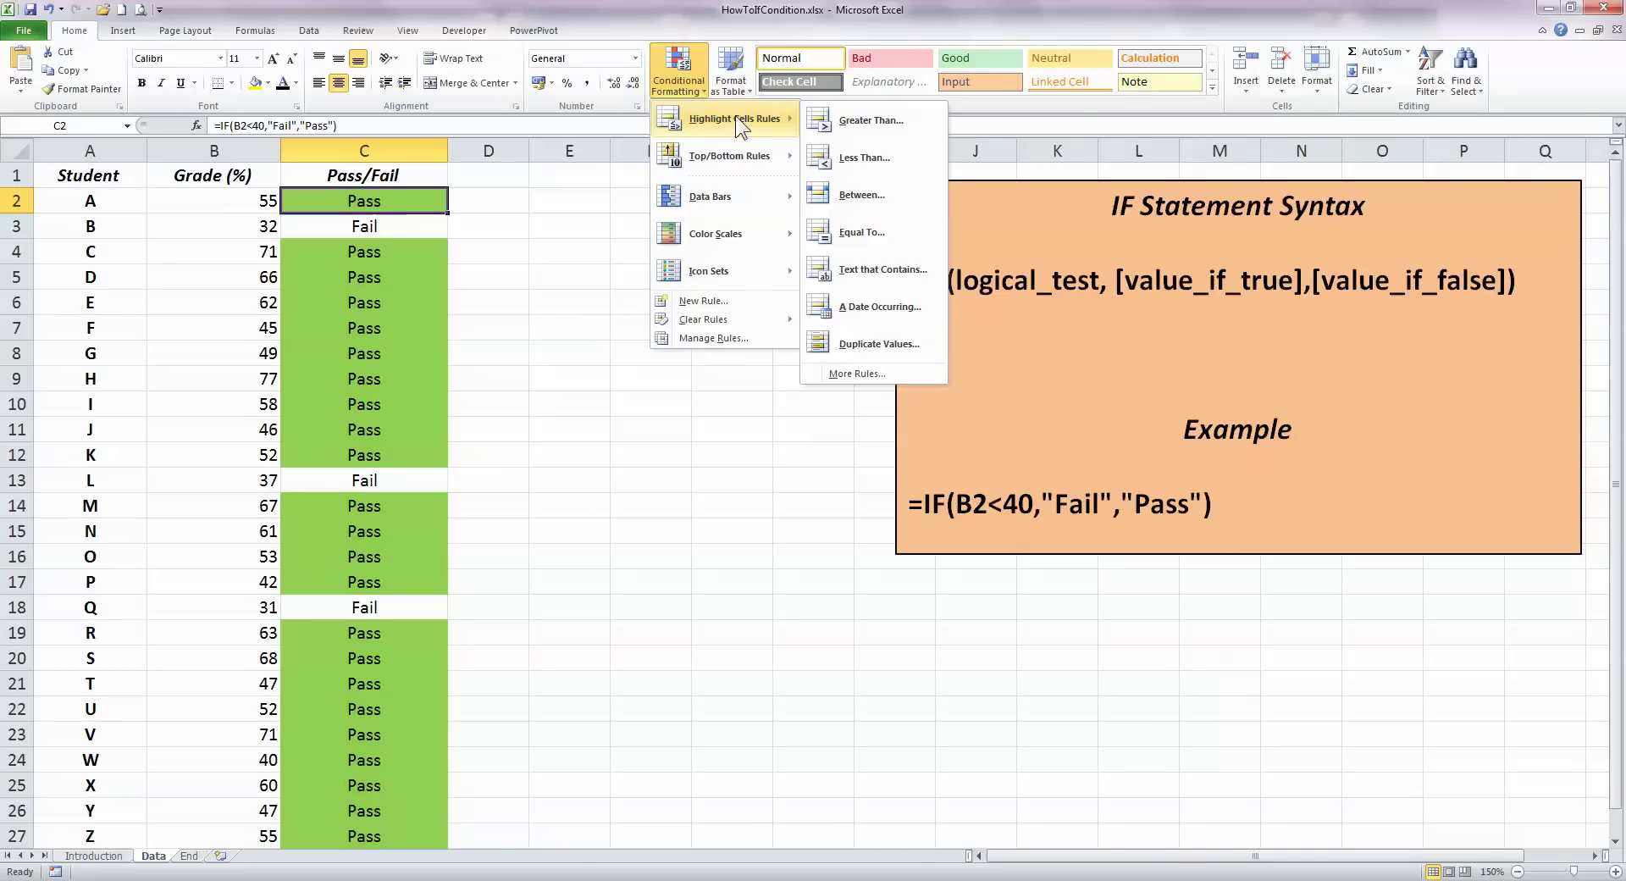
click(893, 271)
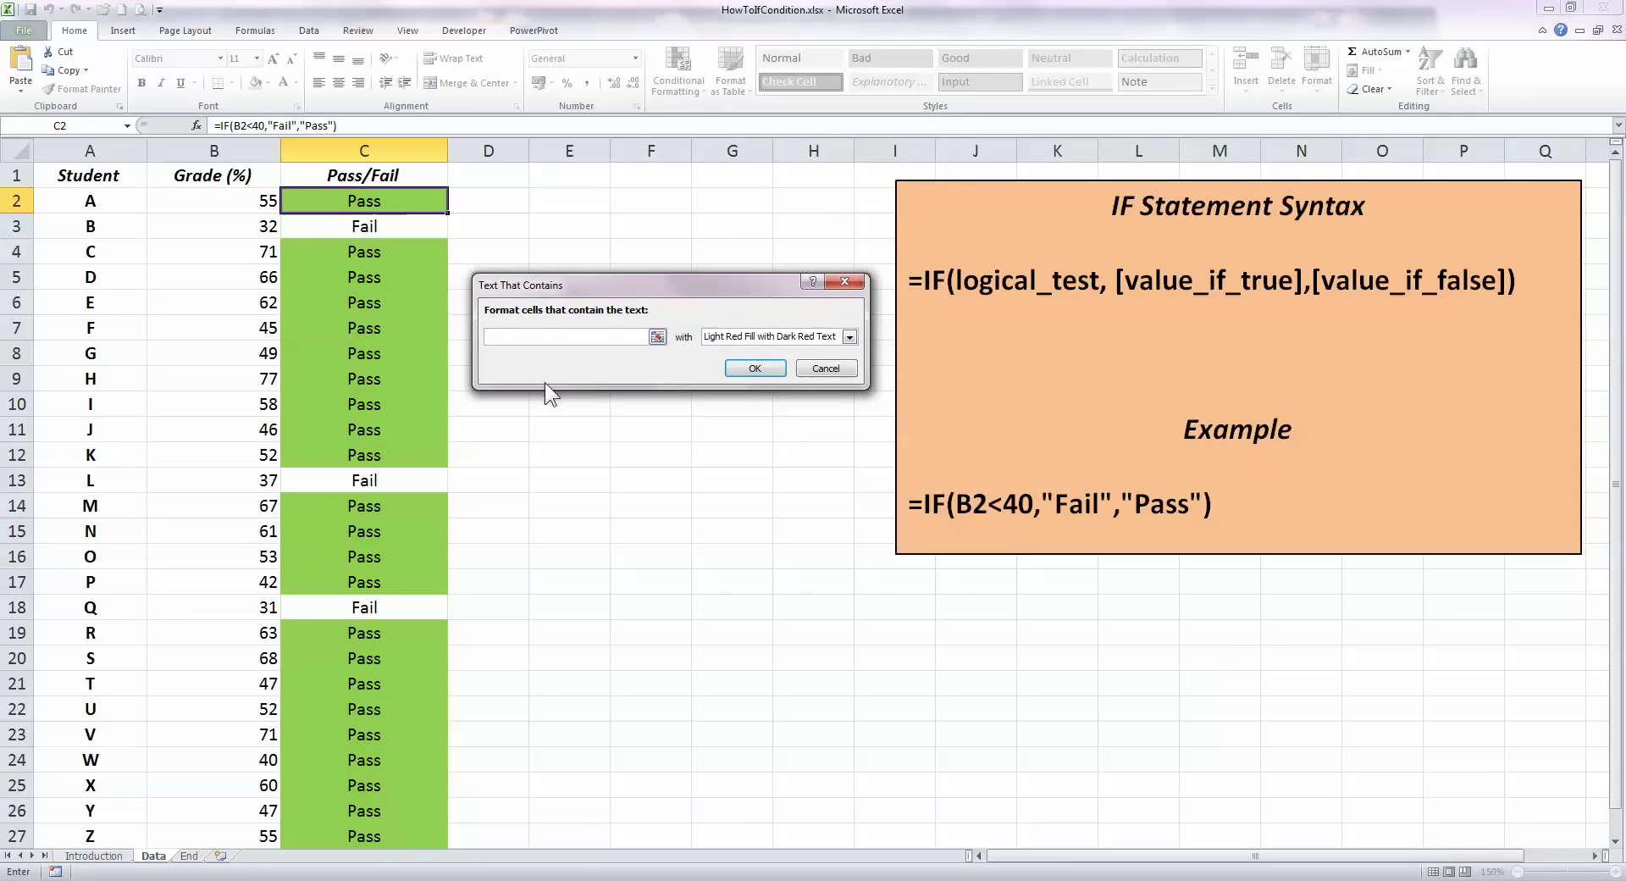
text(Fail)
Give the "Fail" rule a custom format with a red background fill and white font colour, and apply it
click(848, 337)
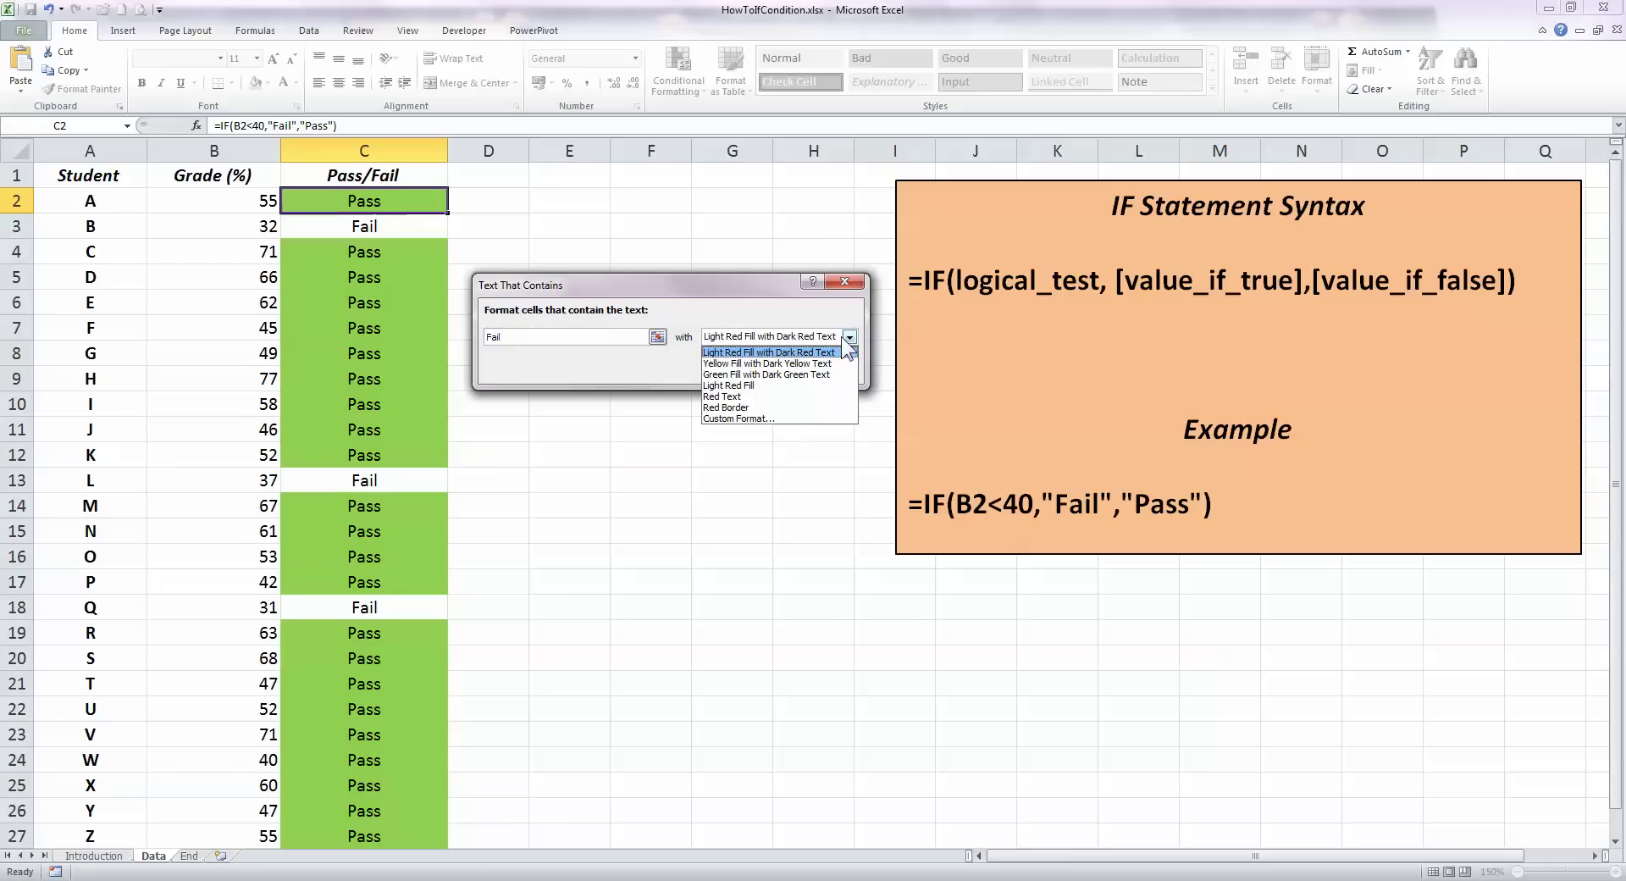
click(776, 416)
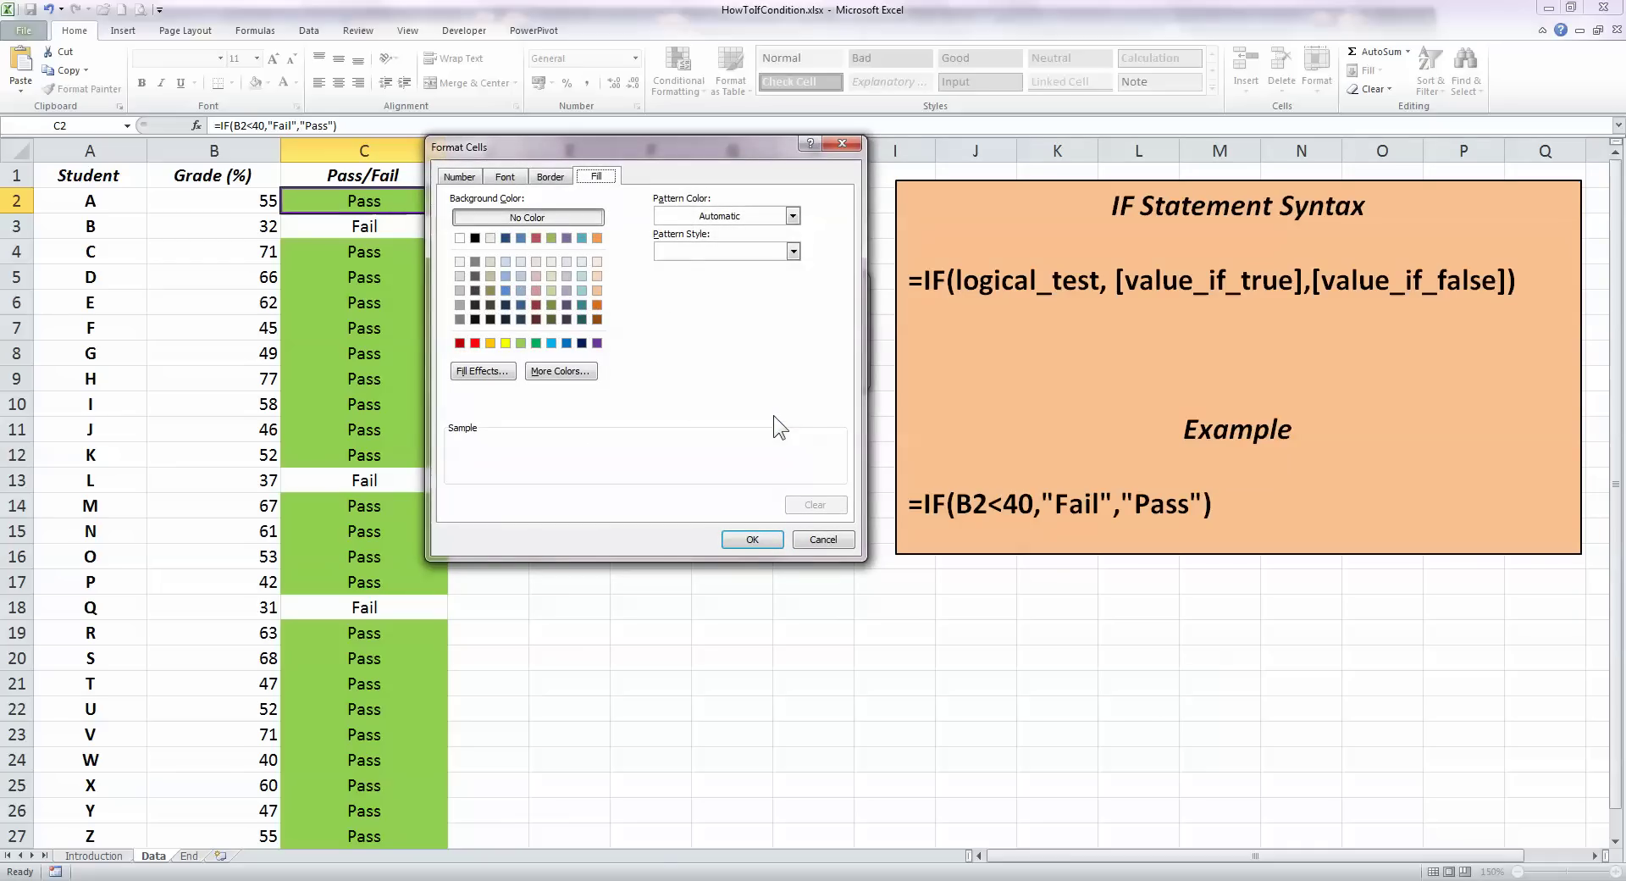
drag(632, 144, 664, 147)
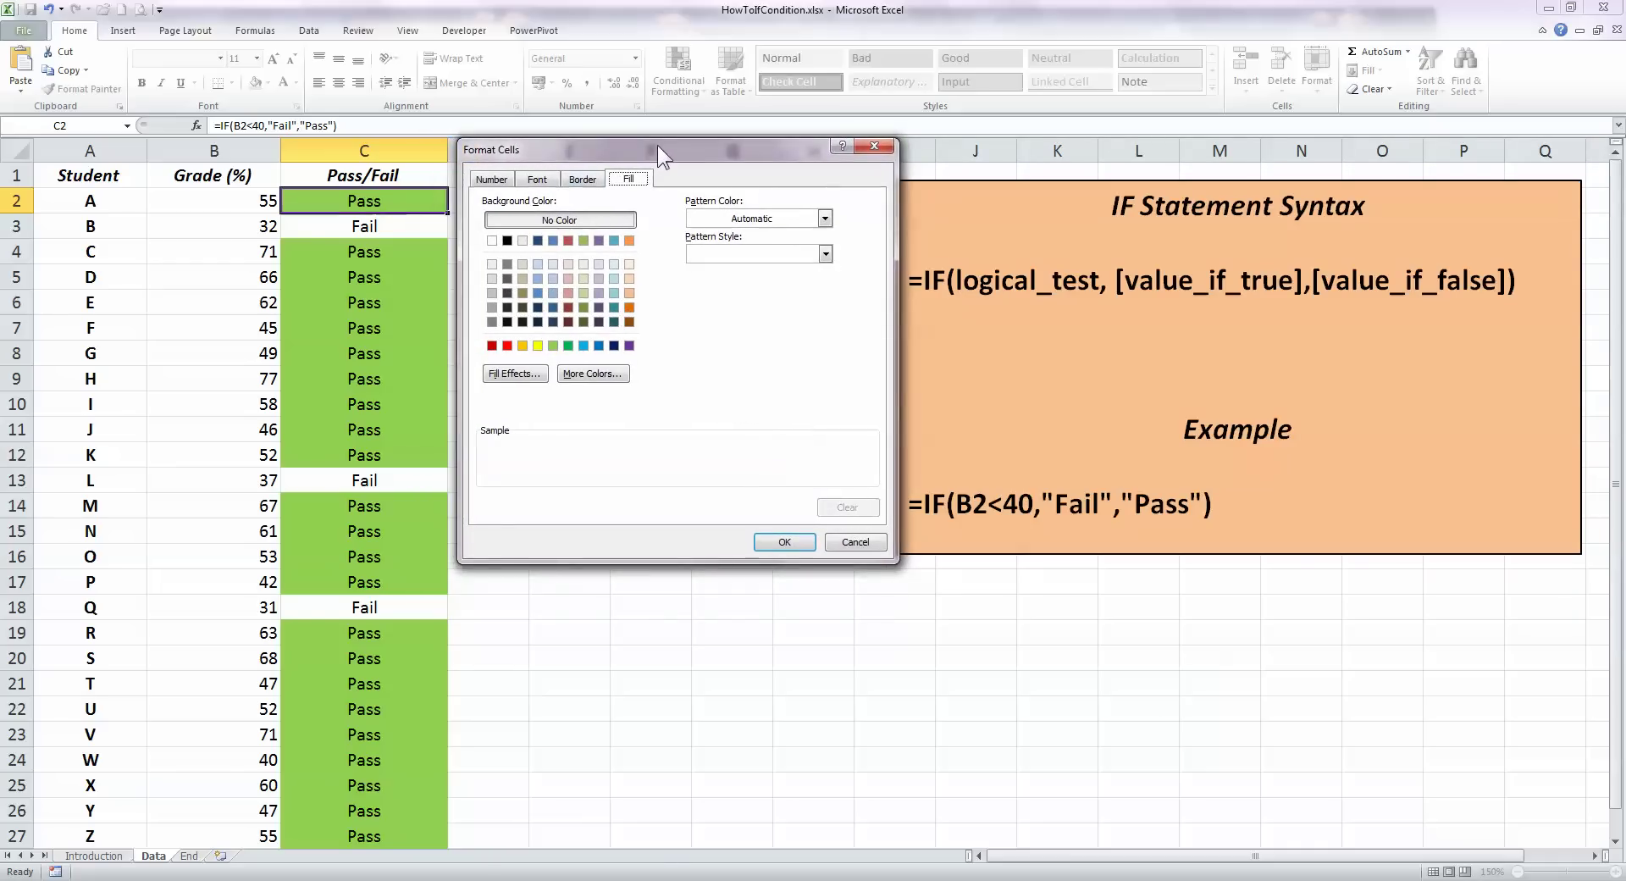
click(506, 345)
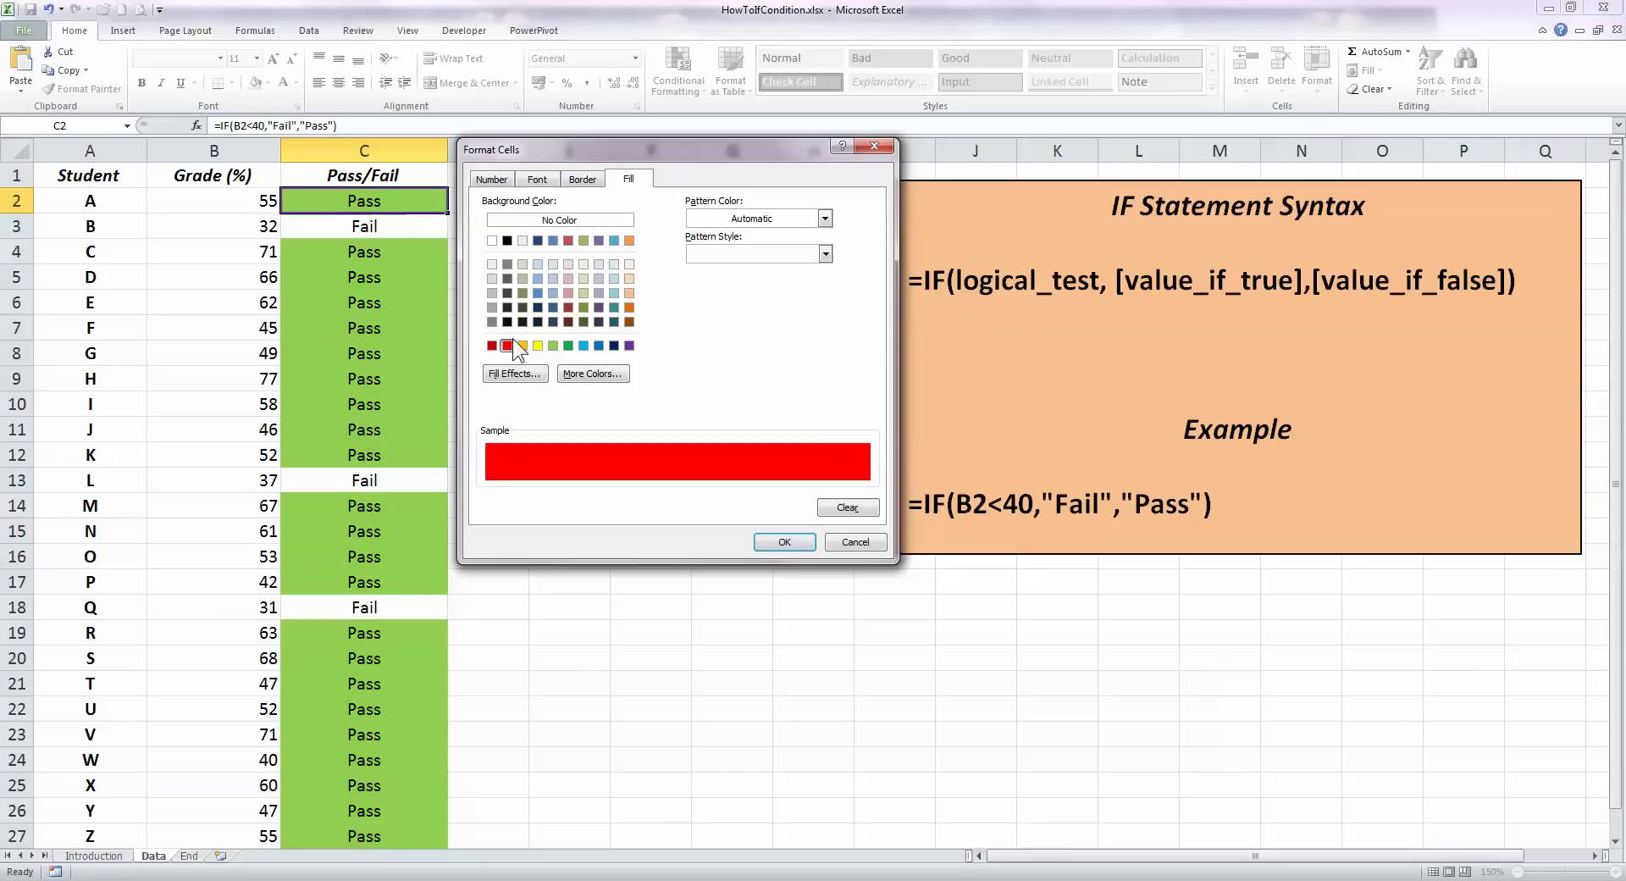
click(537, 180)
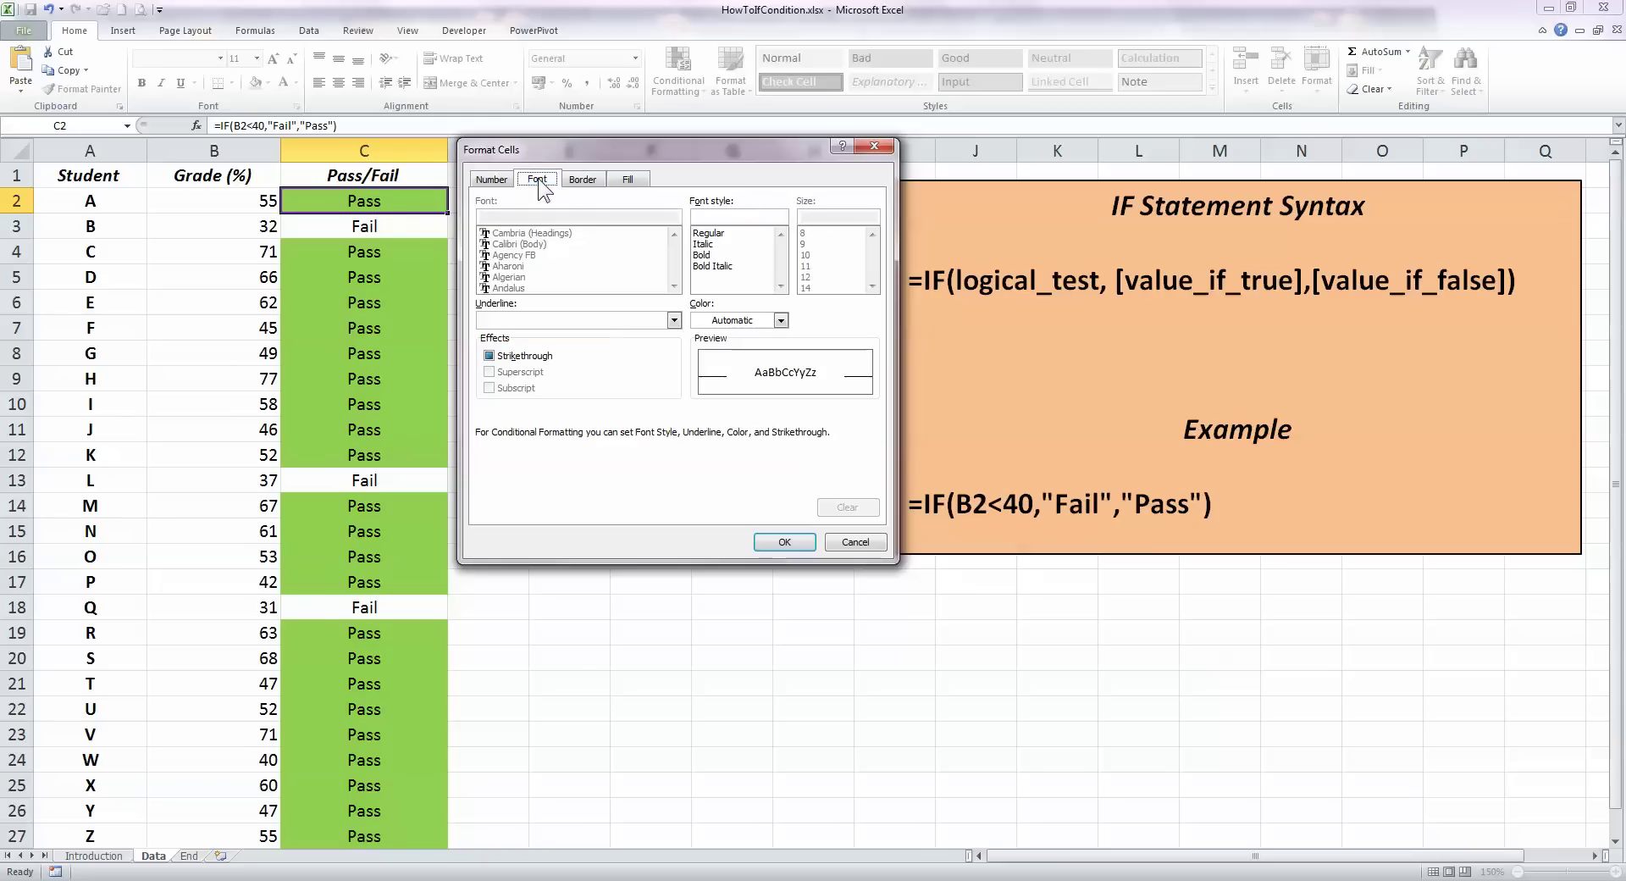
click(781, 321)
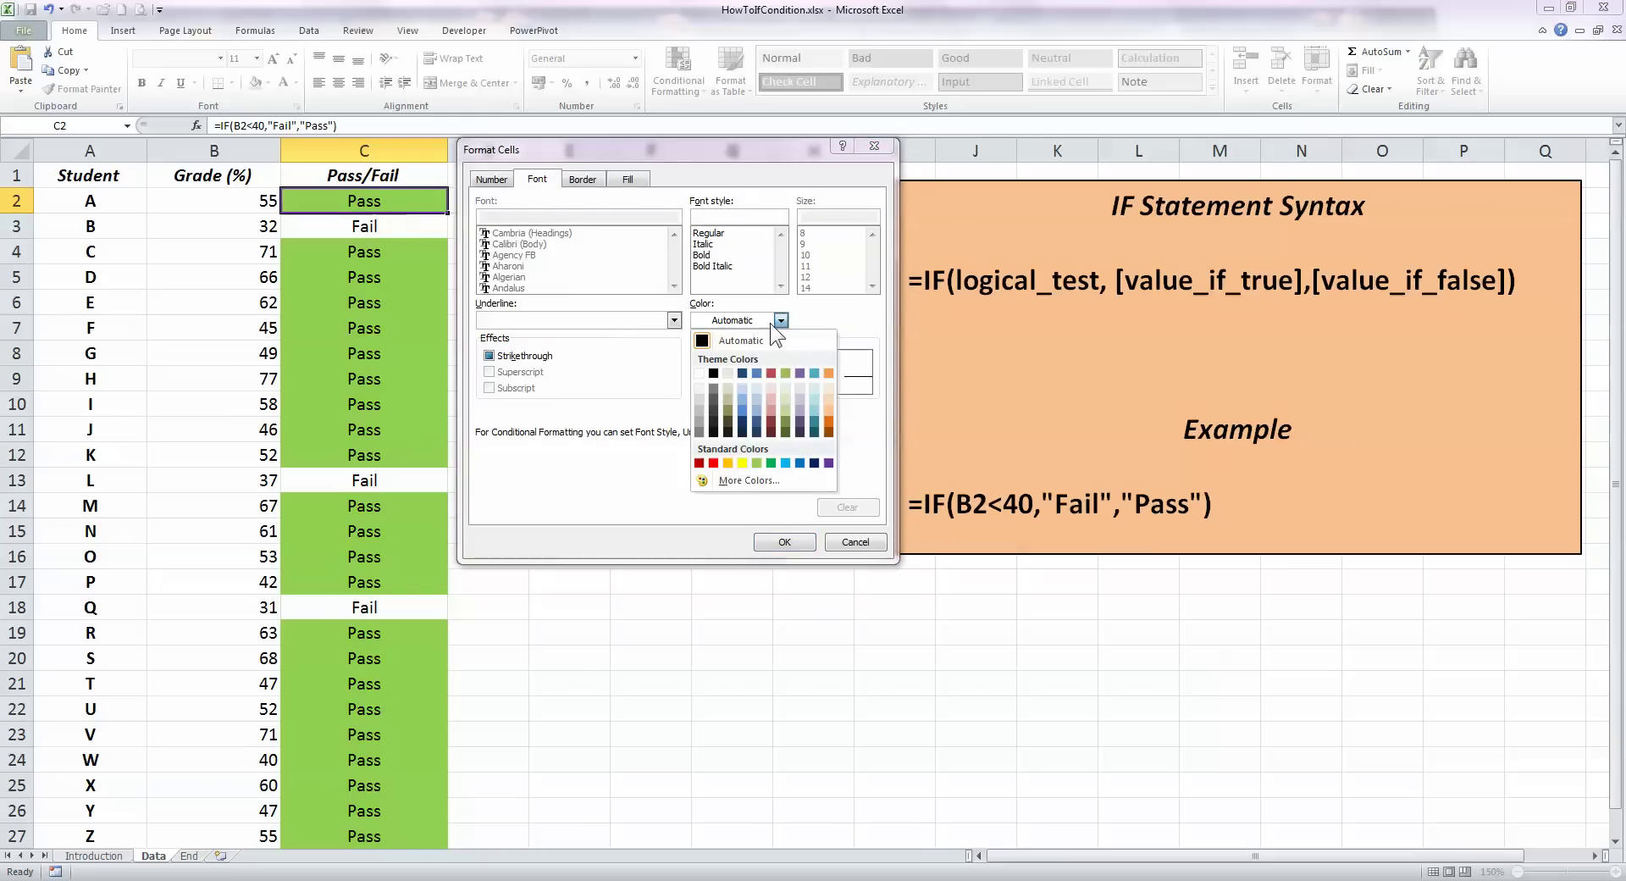
click(699, 373)
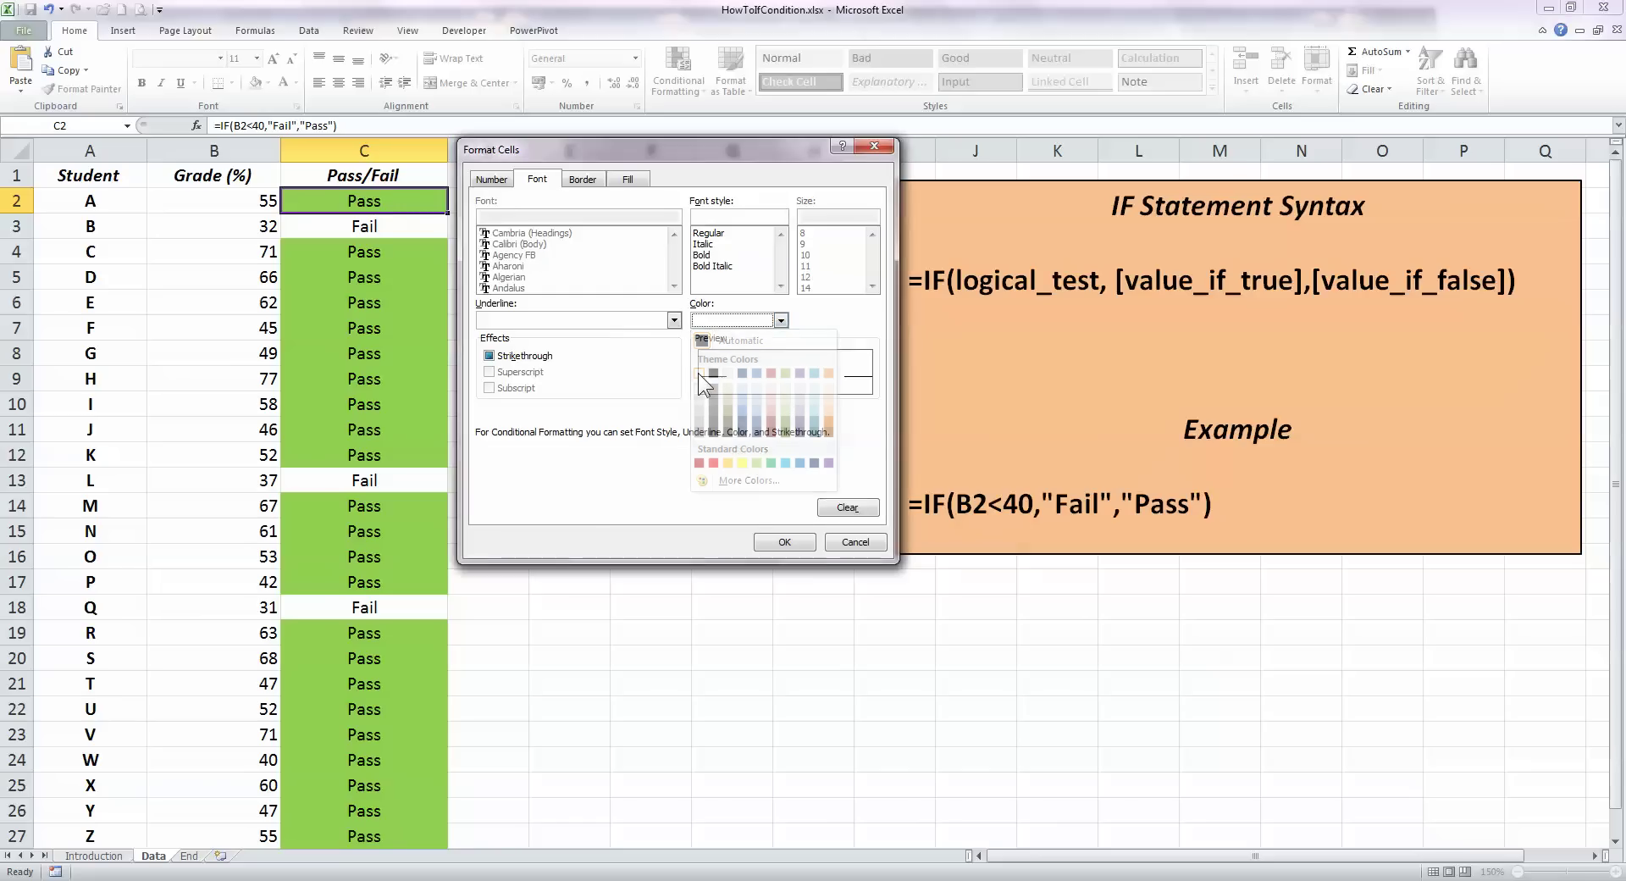
click(785, 540)
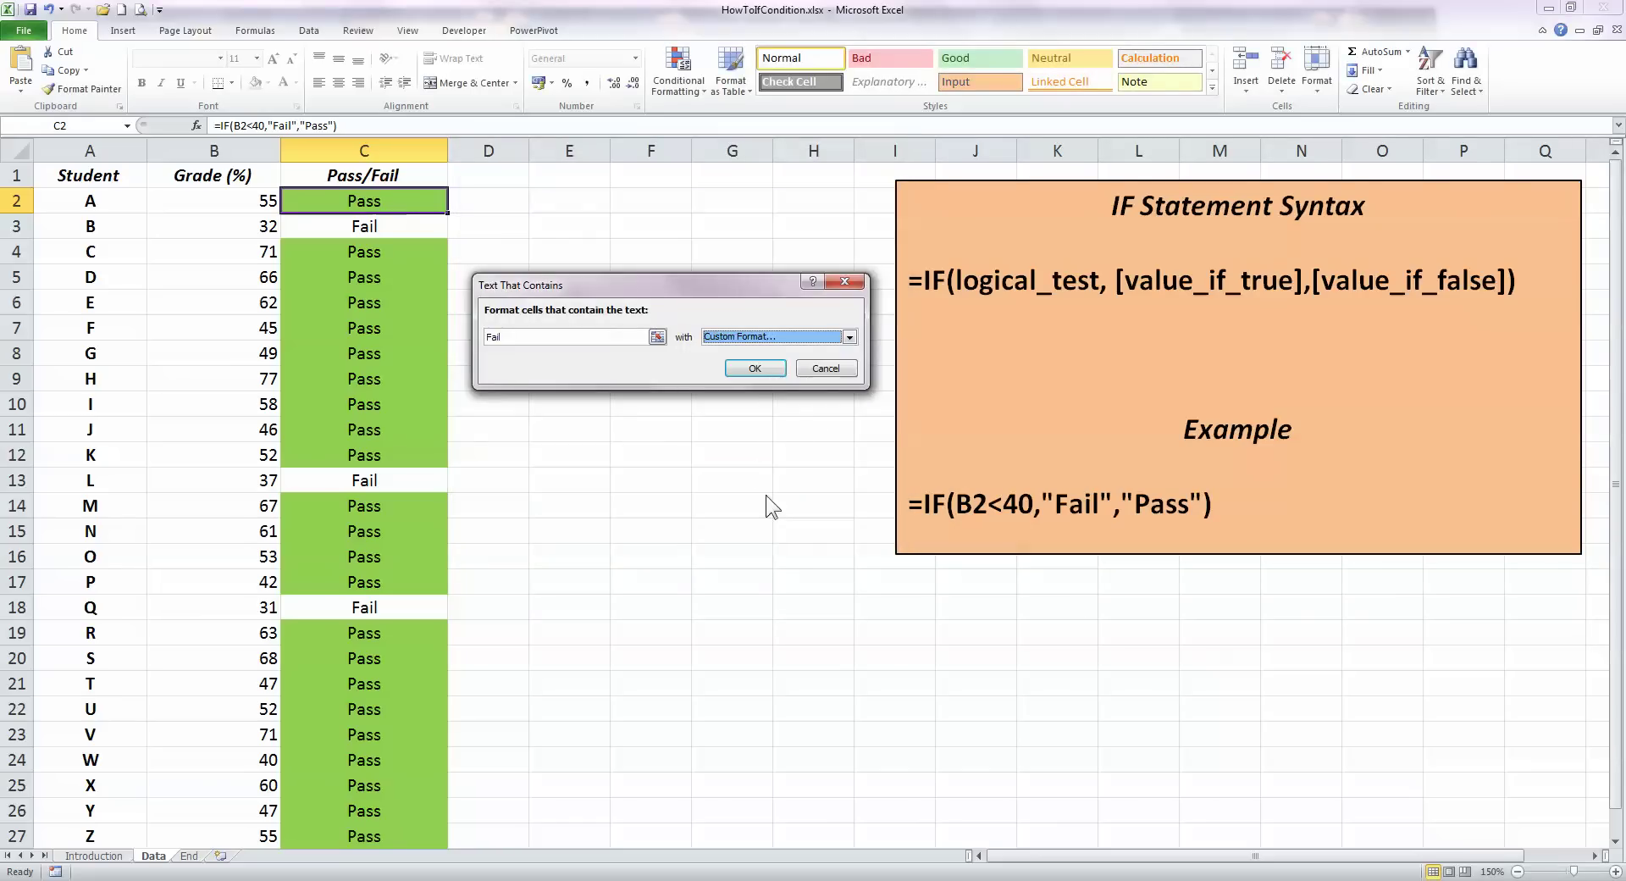
click(755, 368)
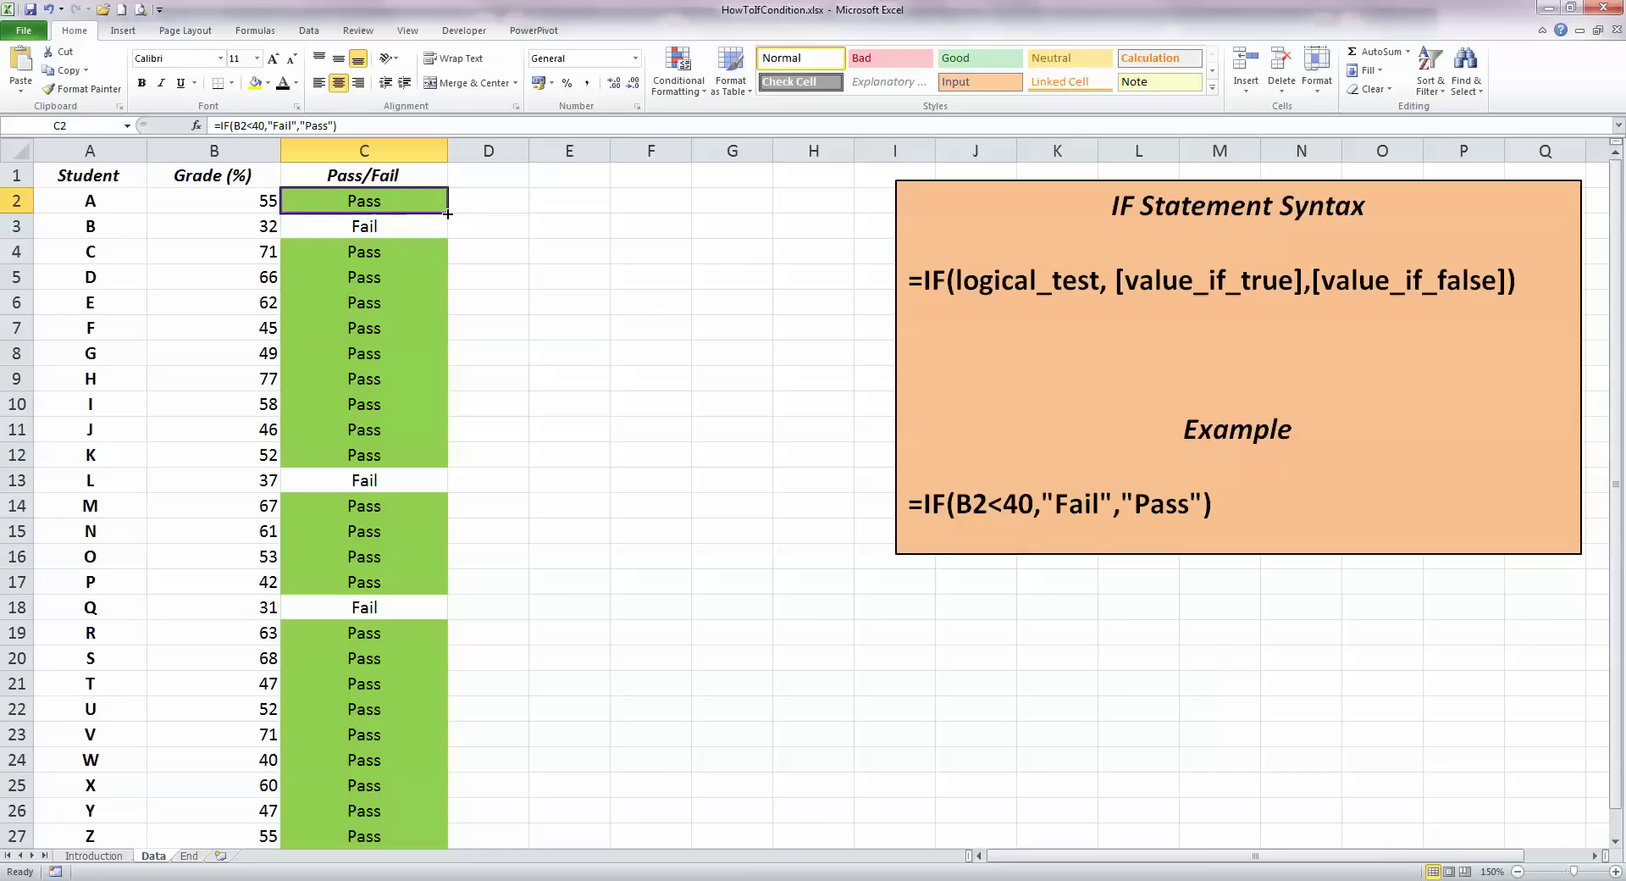
Copy C2 with both conditional formatting rules down the Pass/Fail column to C27
drag(448, 213, 406, 834)
click(595, 325)
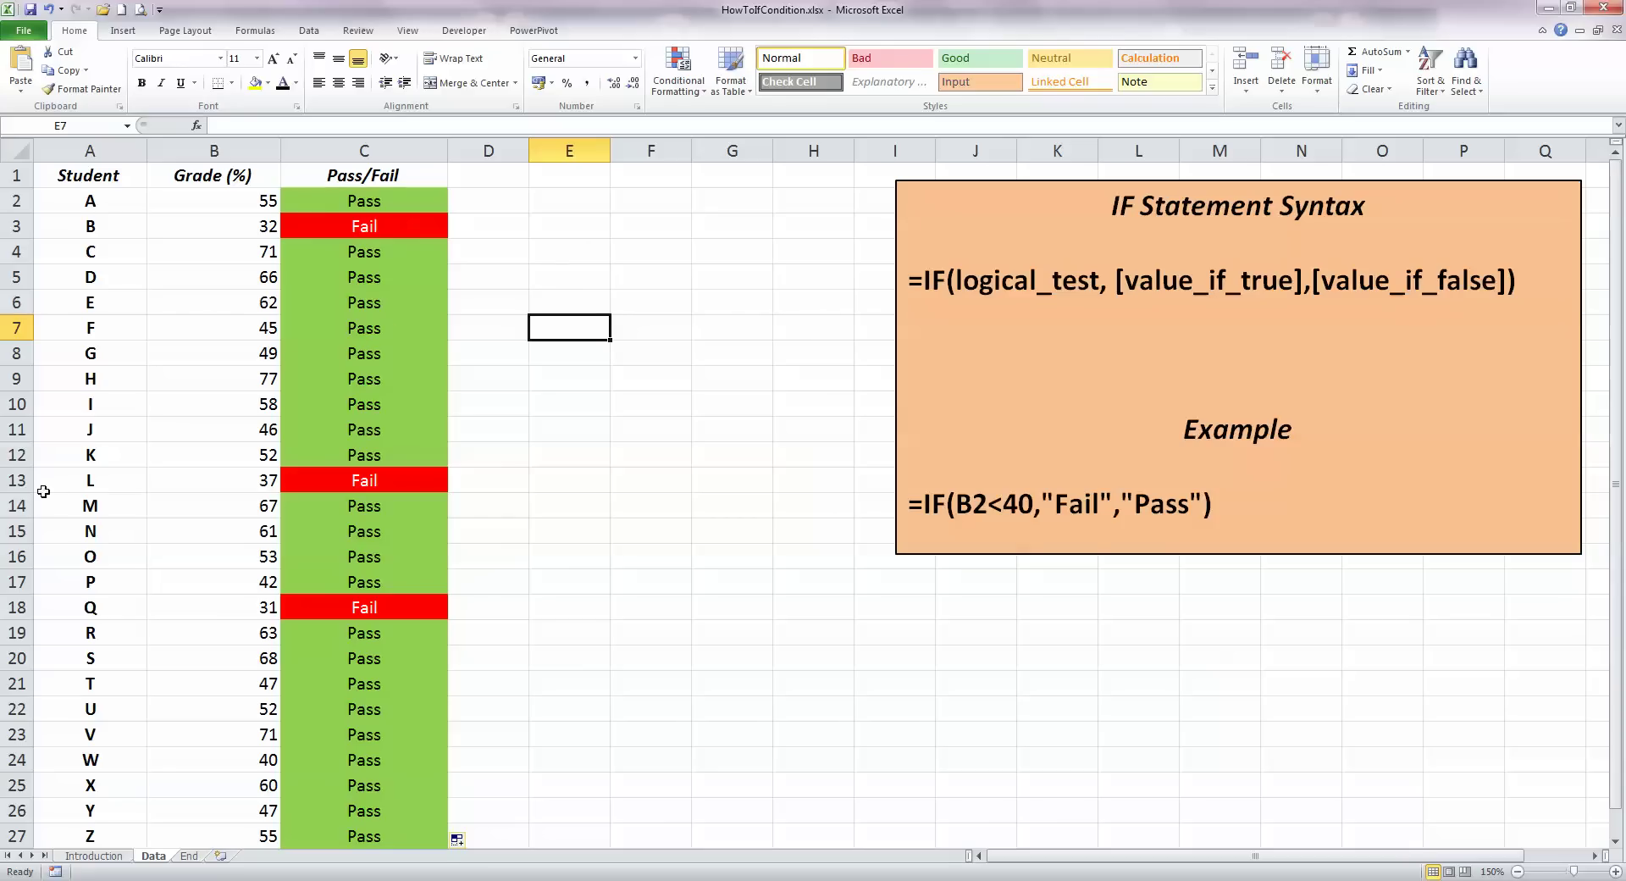
Test the formula and formatting by setting student F's grade in B7 to 35
click(263, 331)
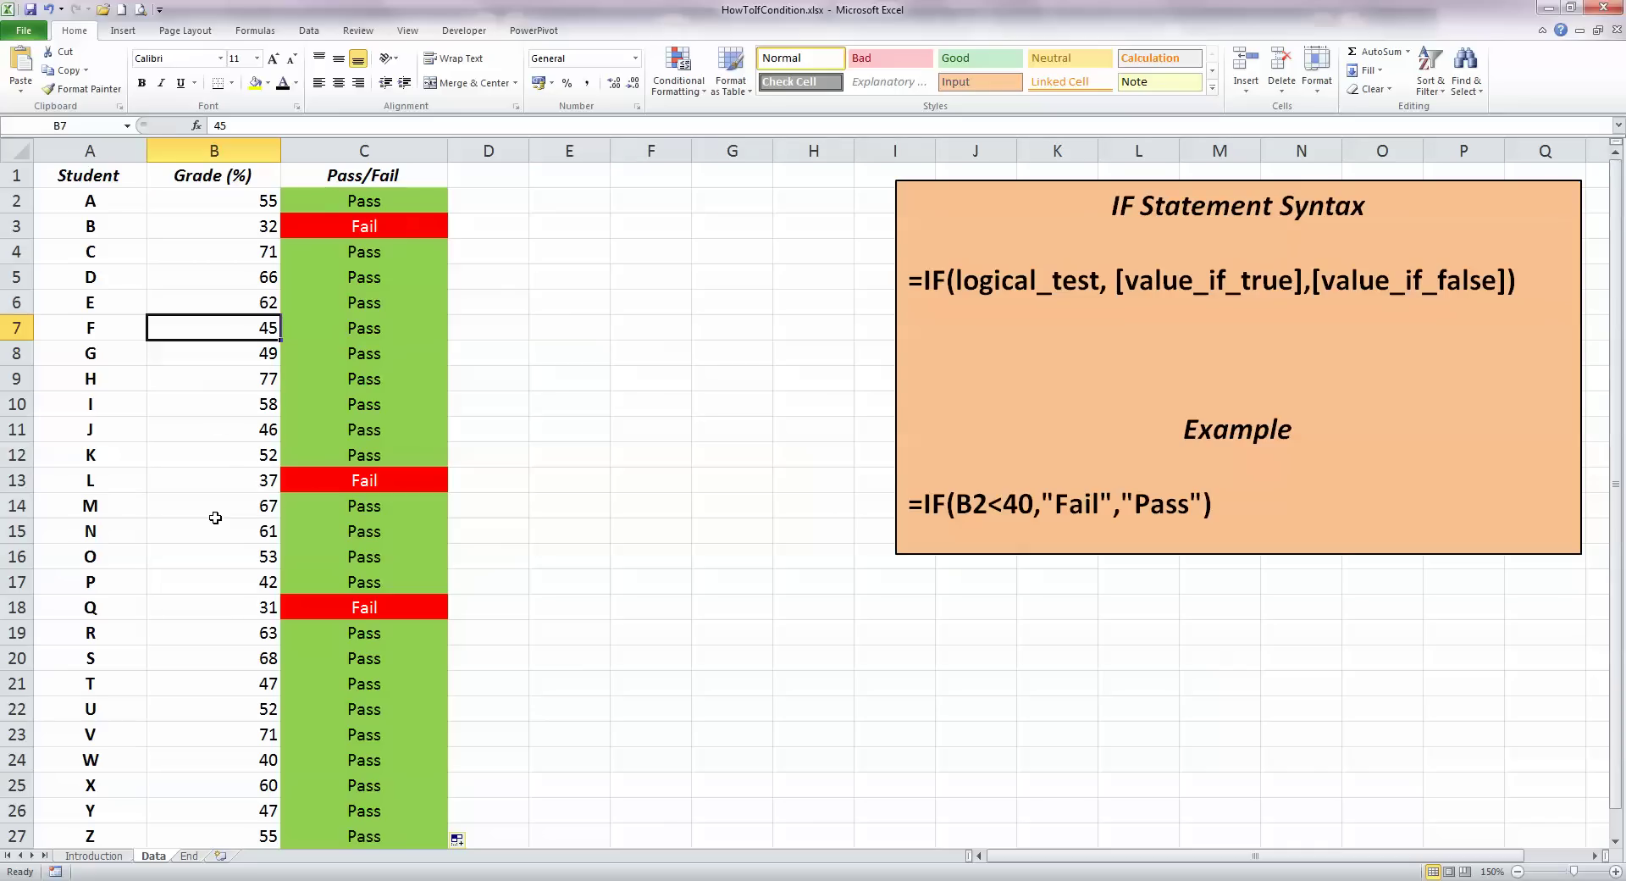
text(35)
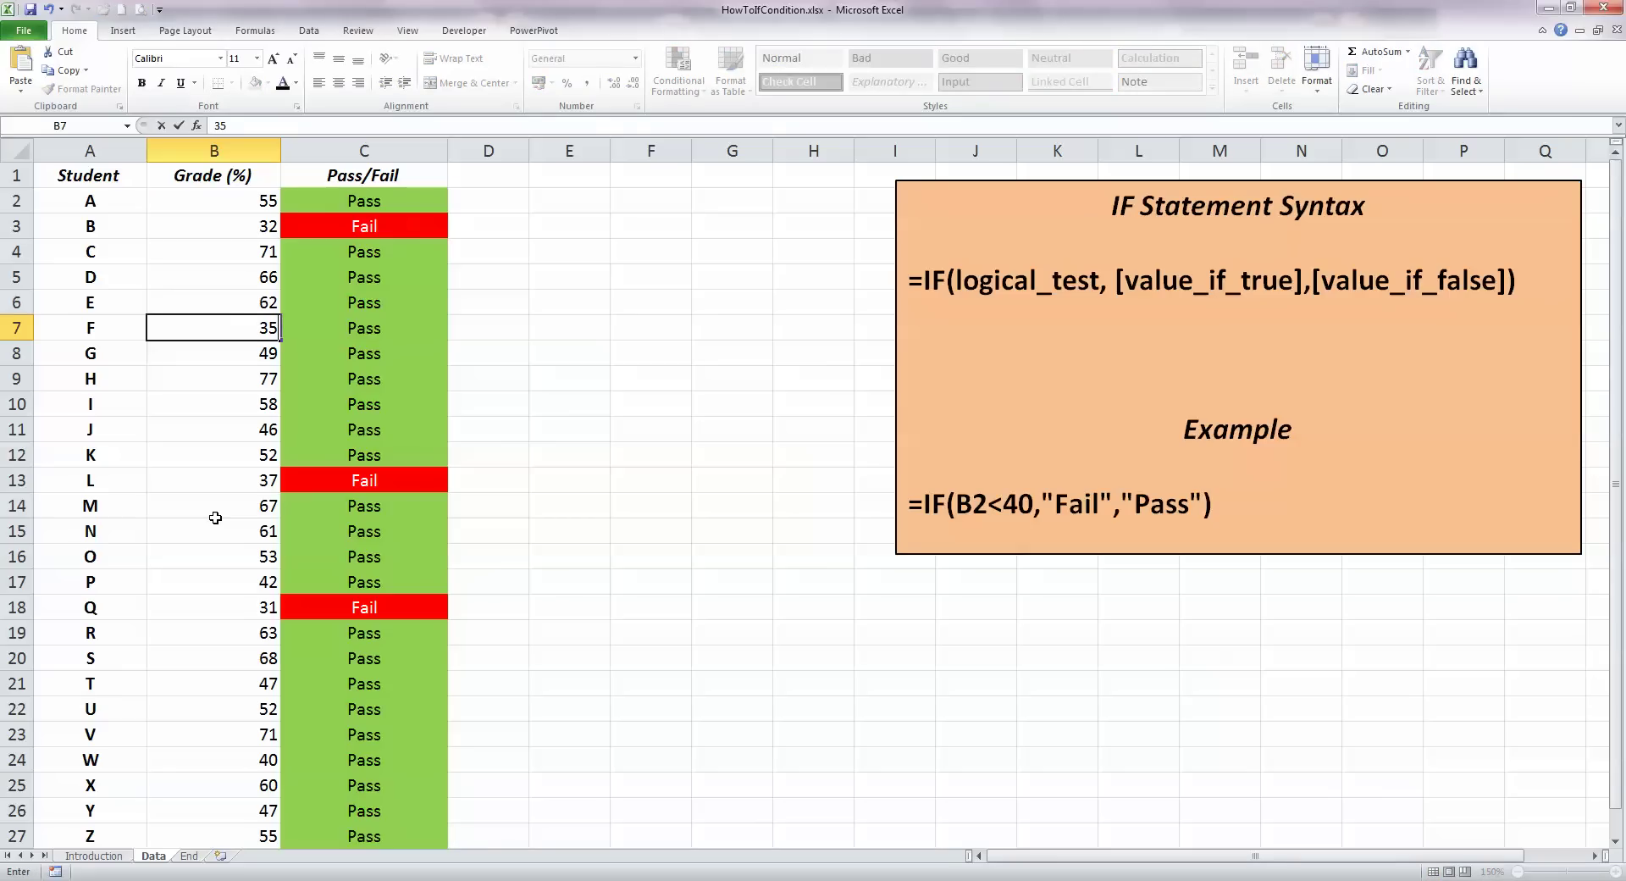
key(Return)
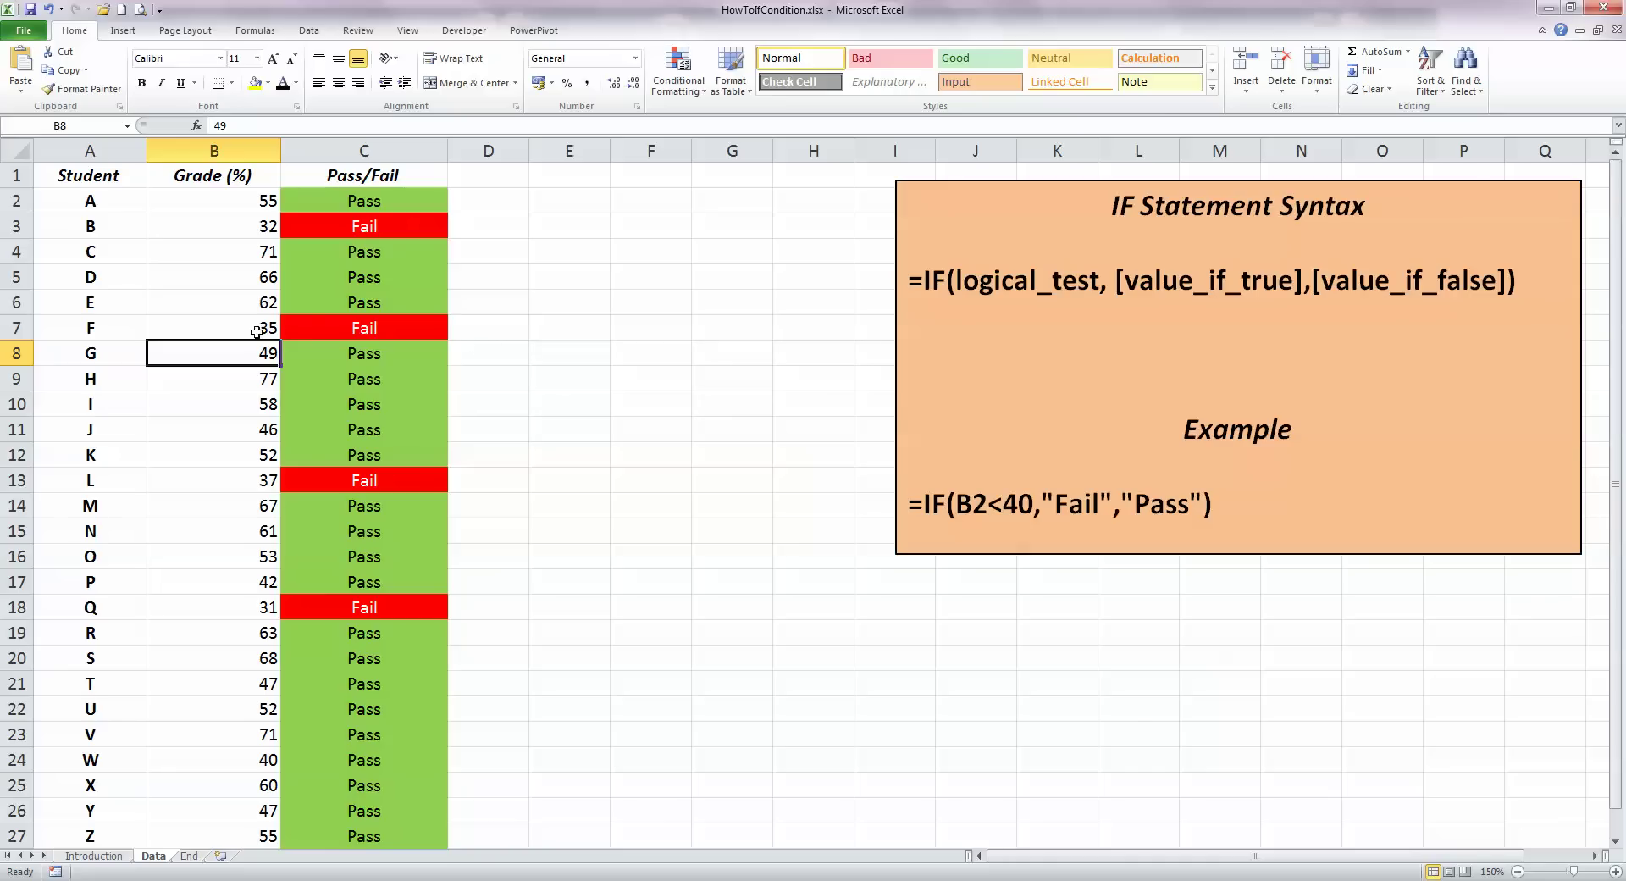
Restore student F's grade in B7 to 45
click(264, 327)
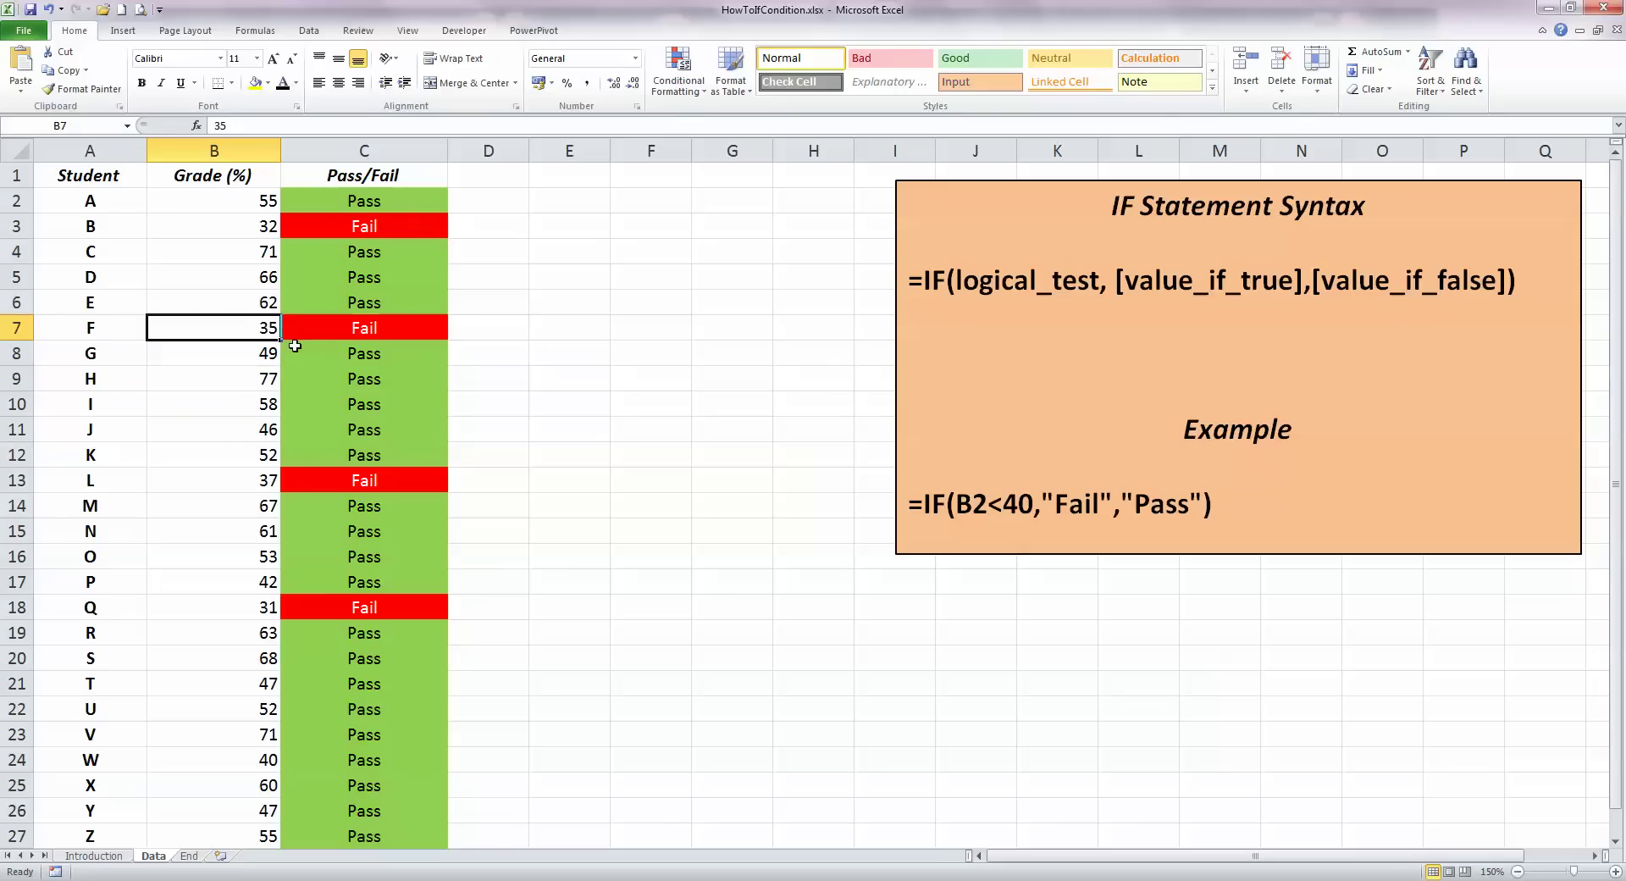
text(45)
key(Return)
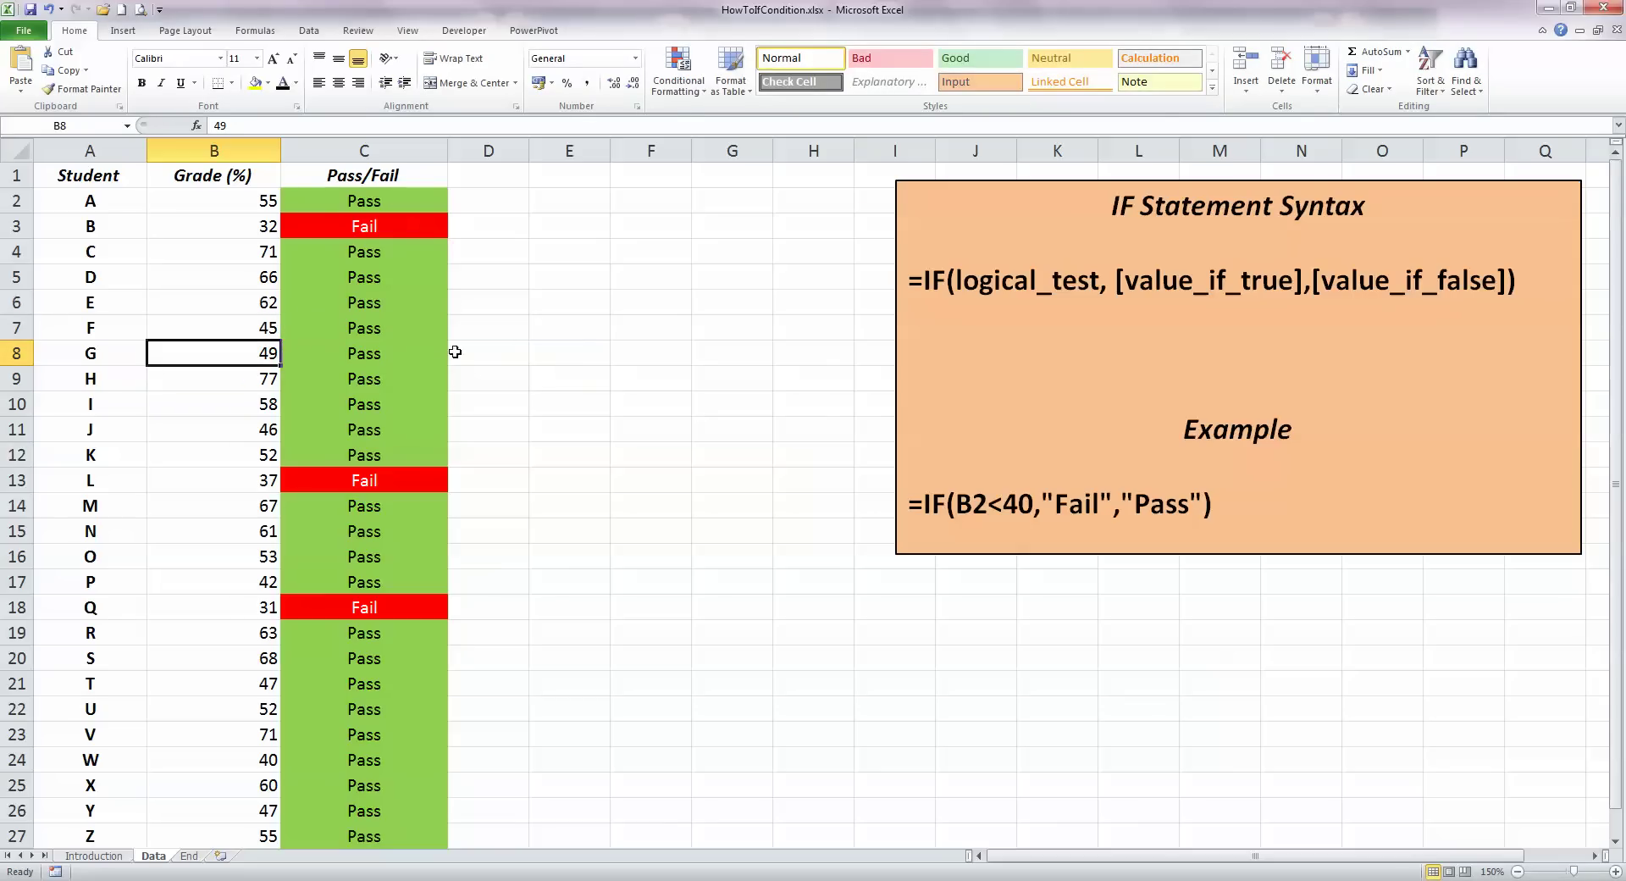
click(643, 421)
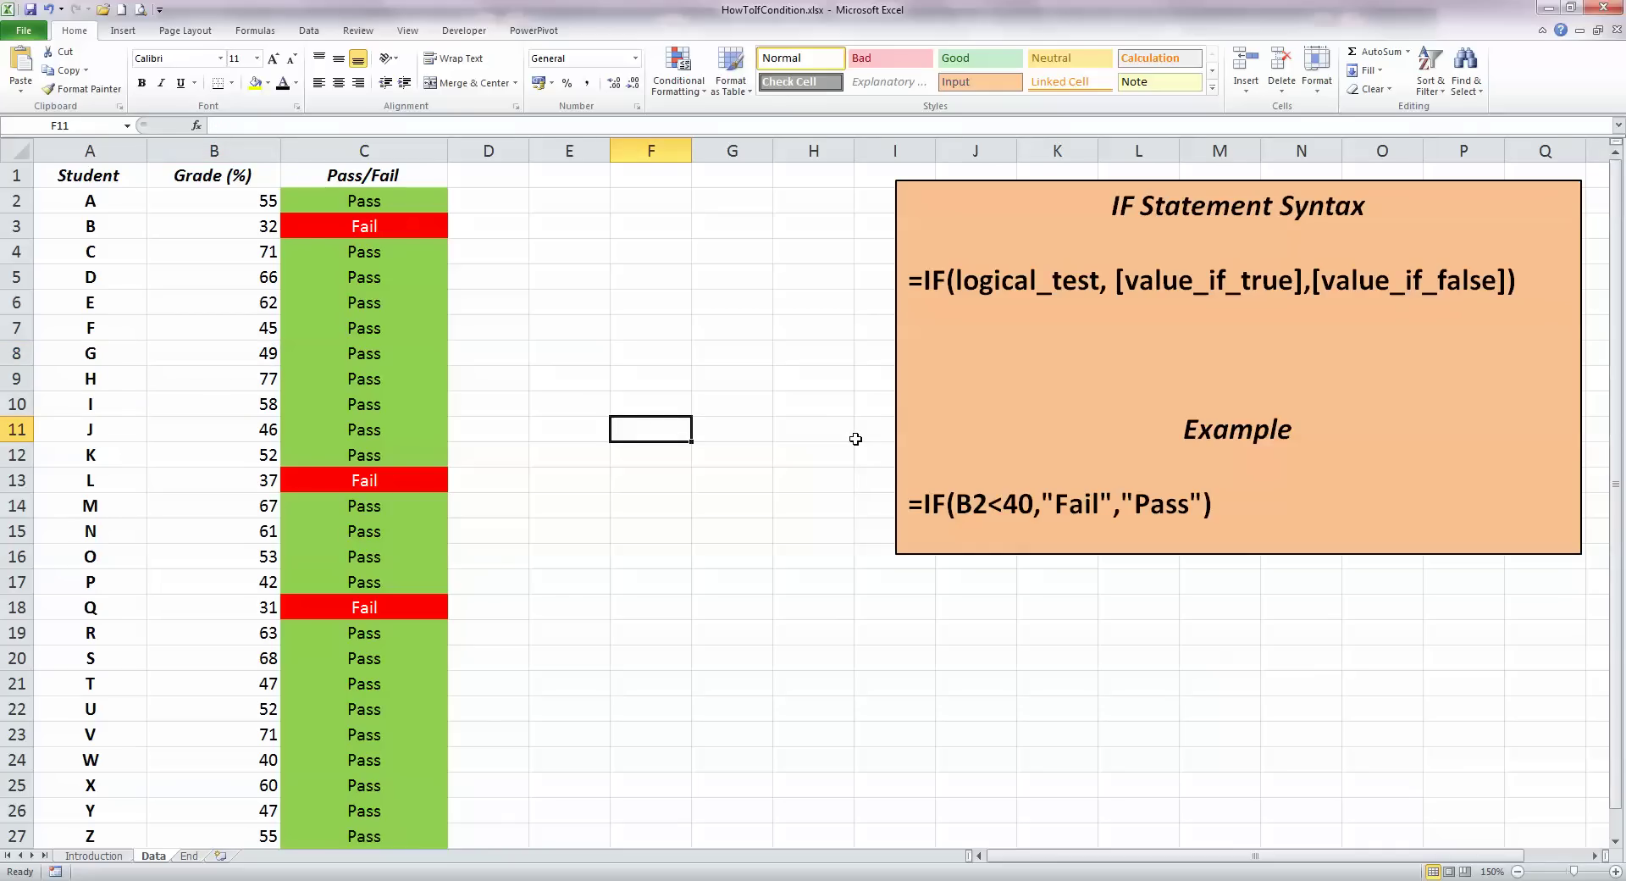